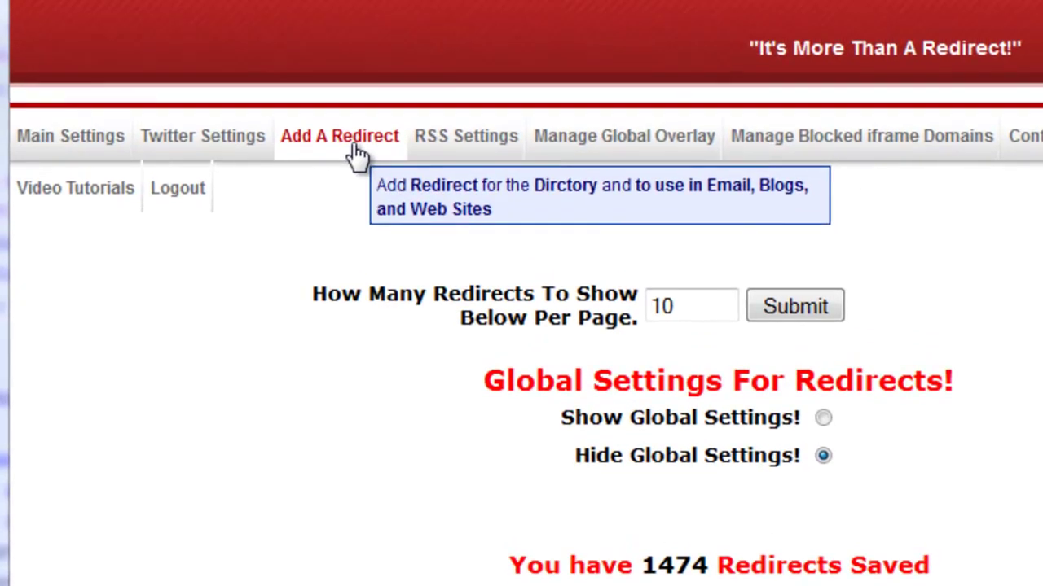
- Add a new redirect with the folder name tryexit
left_click(356, 155)
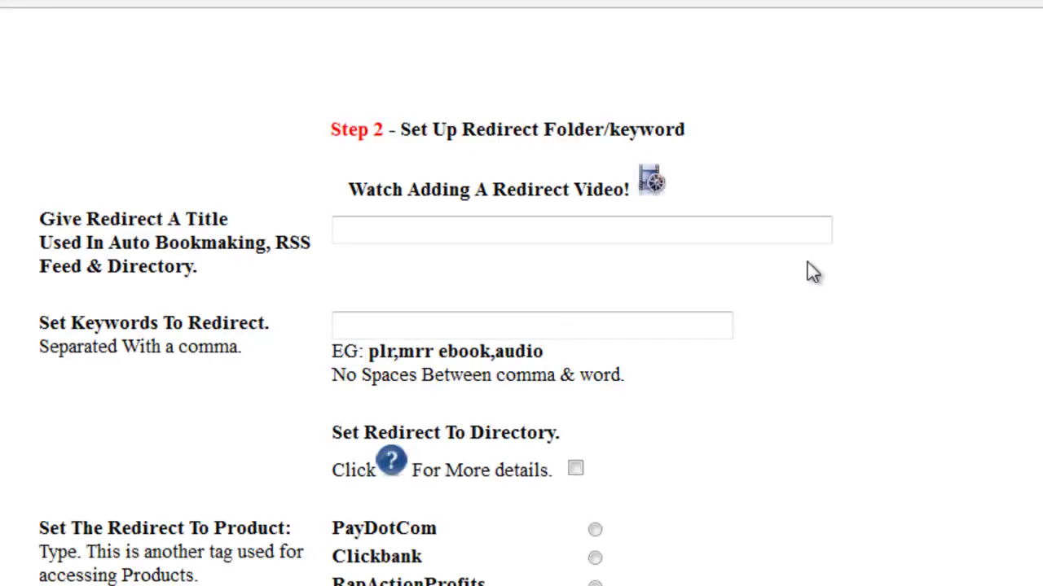
scroll(380, 328, "down", 5)
scroll(556, 334, "down", 5)
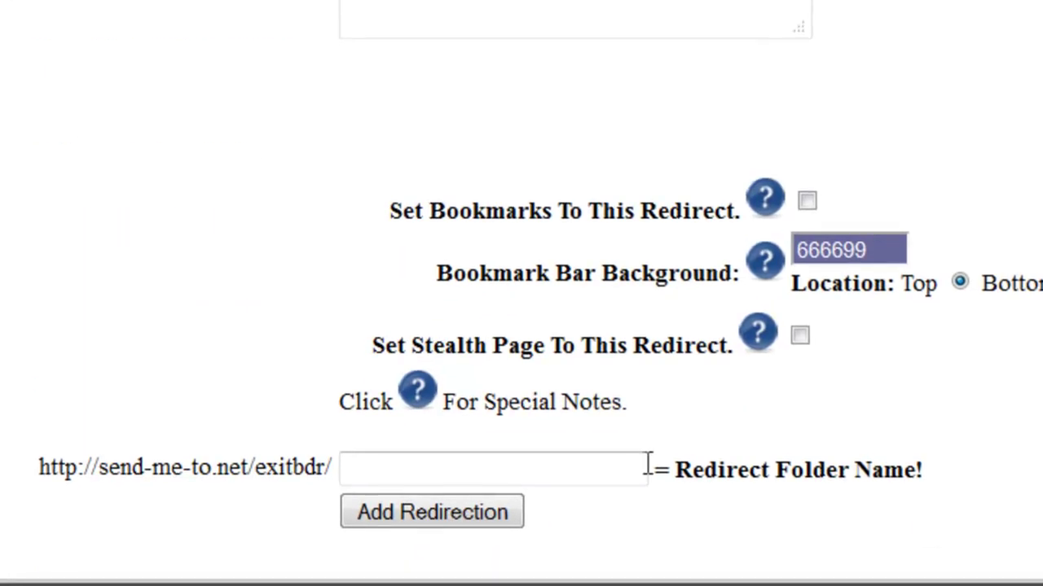
left_click(548, 456)
type("e")
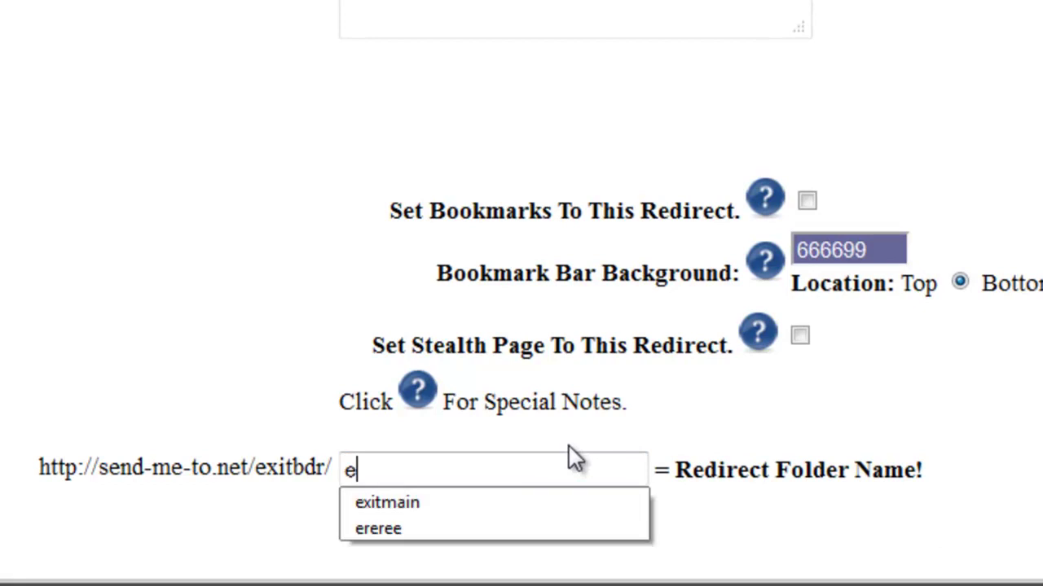
type("xittry")
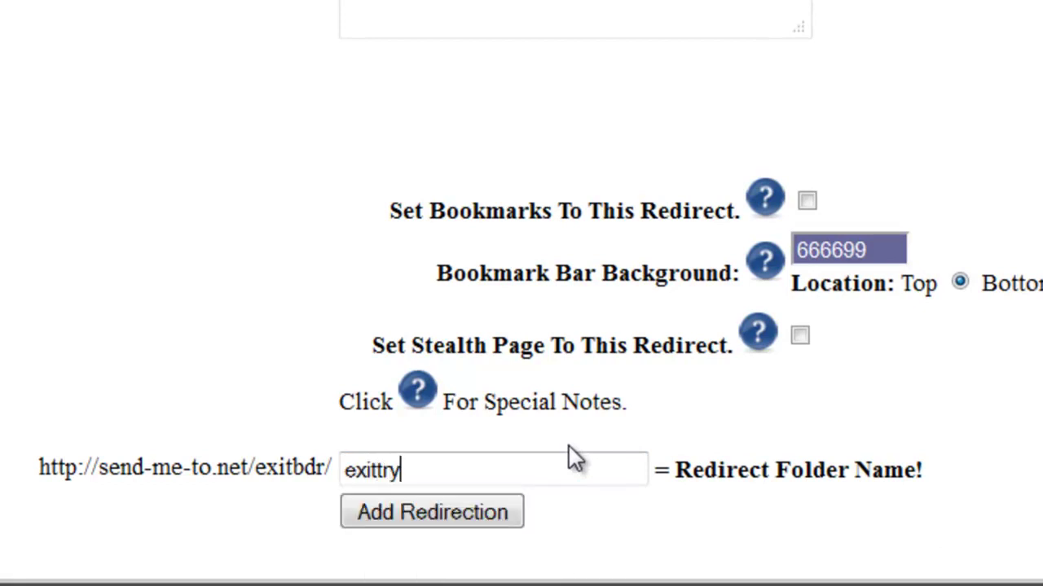
key("ctrl+a")
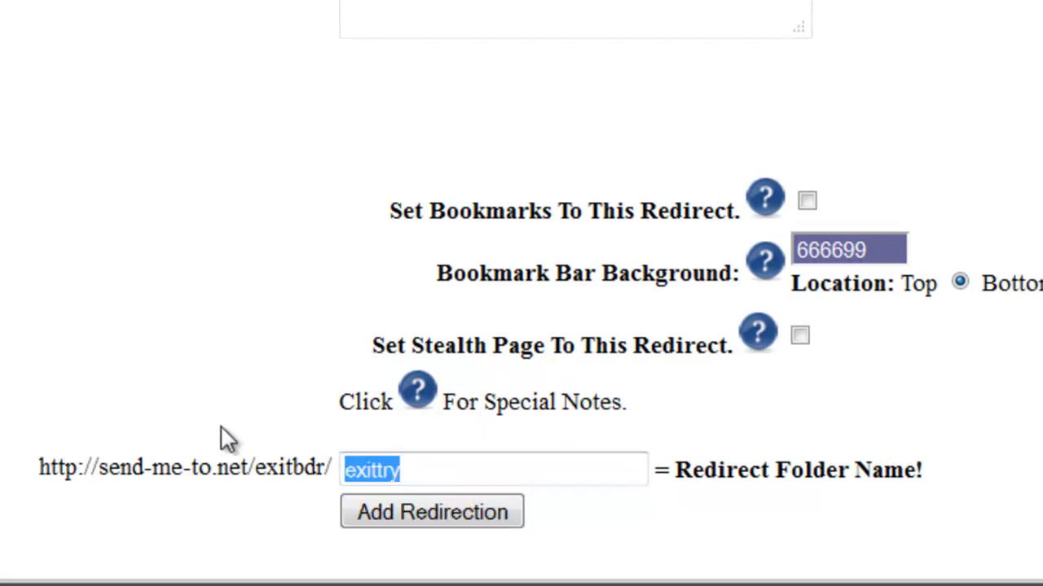
type("tryexit")
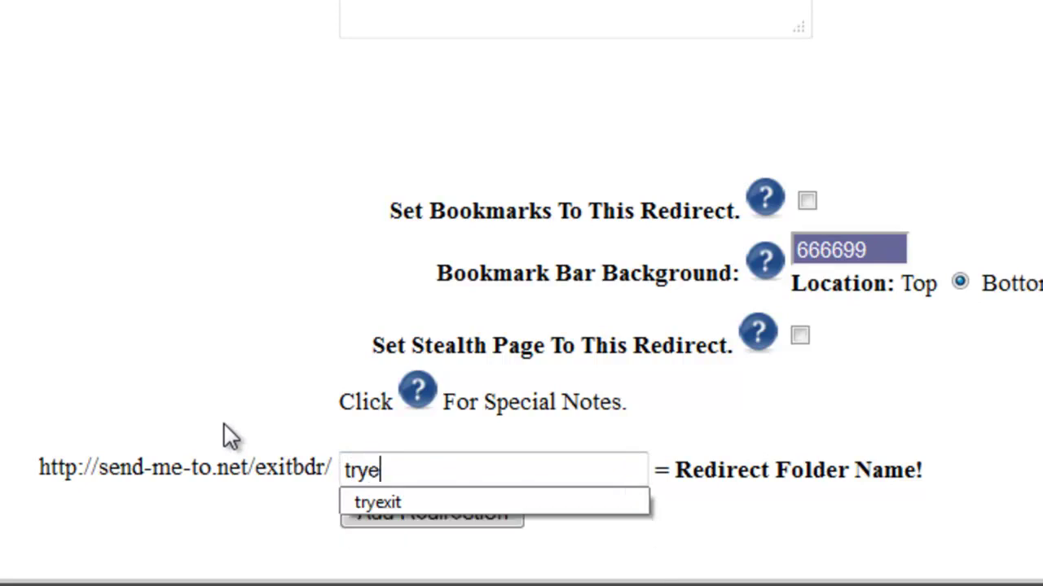
left_click(245, 550)
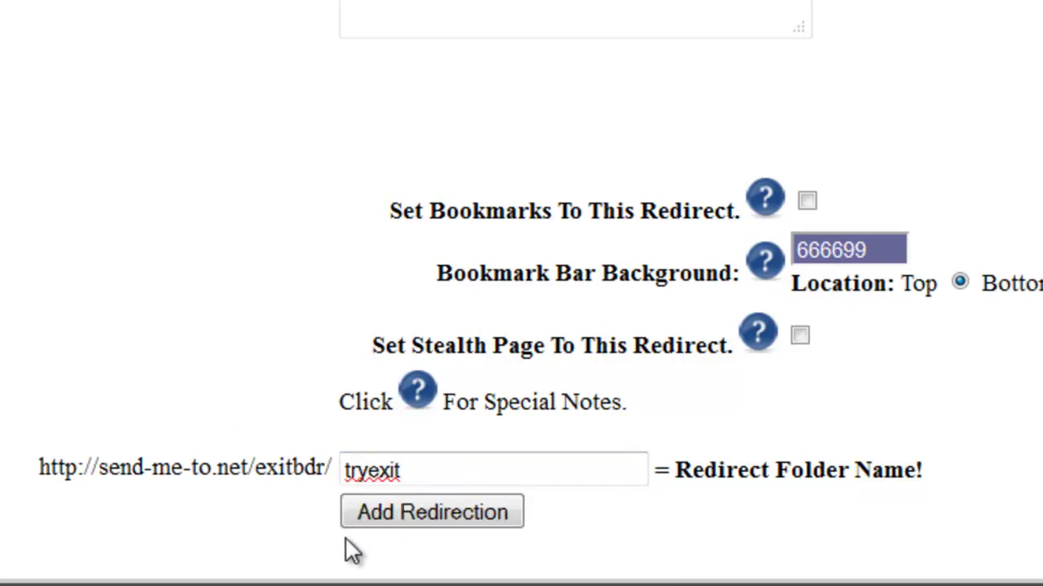
left_click(358, 528)
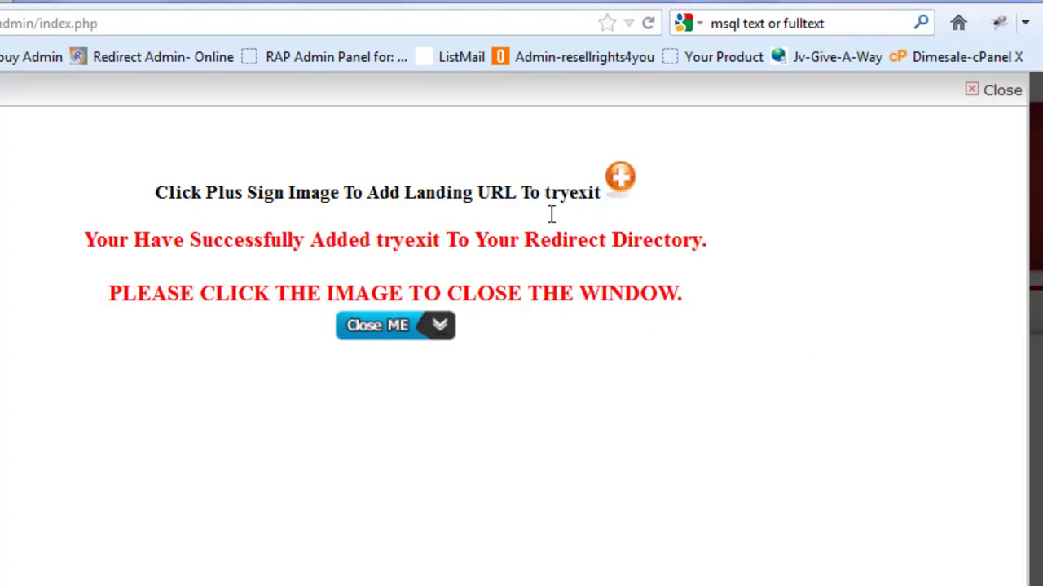
left_click(621, 179)
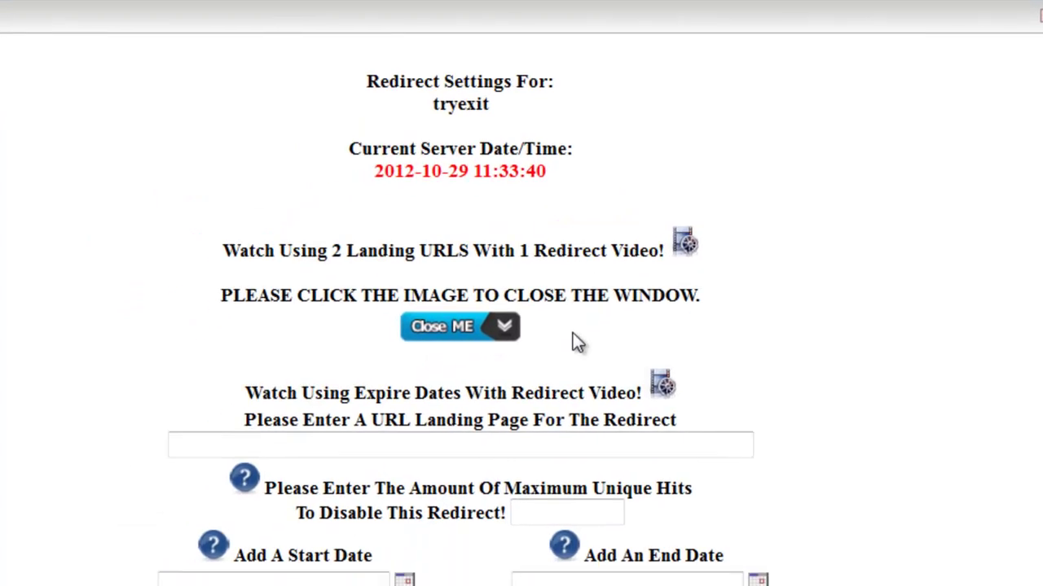
left_click(411, 268)
left_click(410, 268)
scroll(388, 334, "down", 5)
scroll(387, 334, "down", 5)
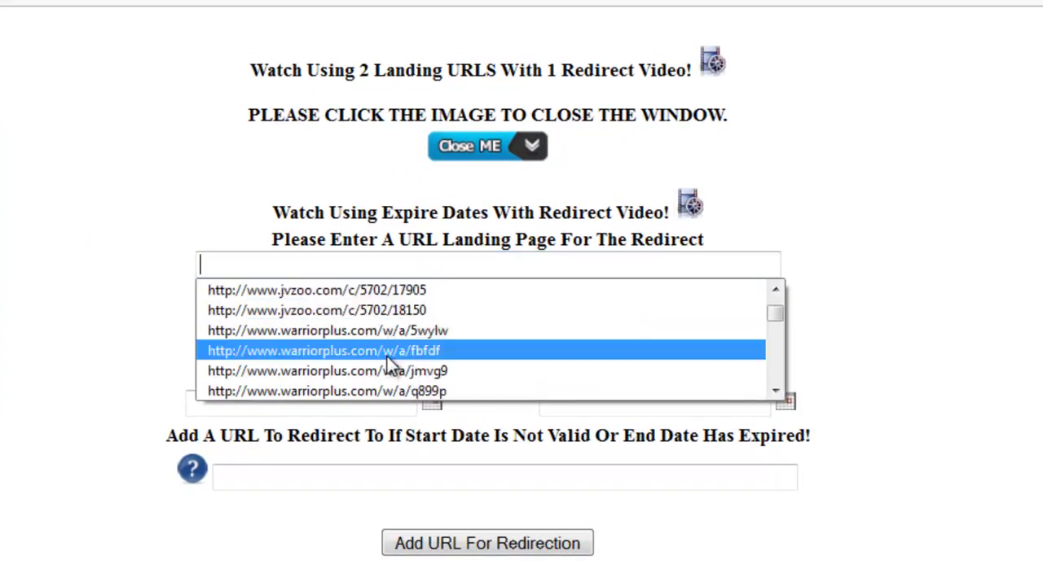
left_click(380, 312)
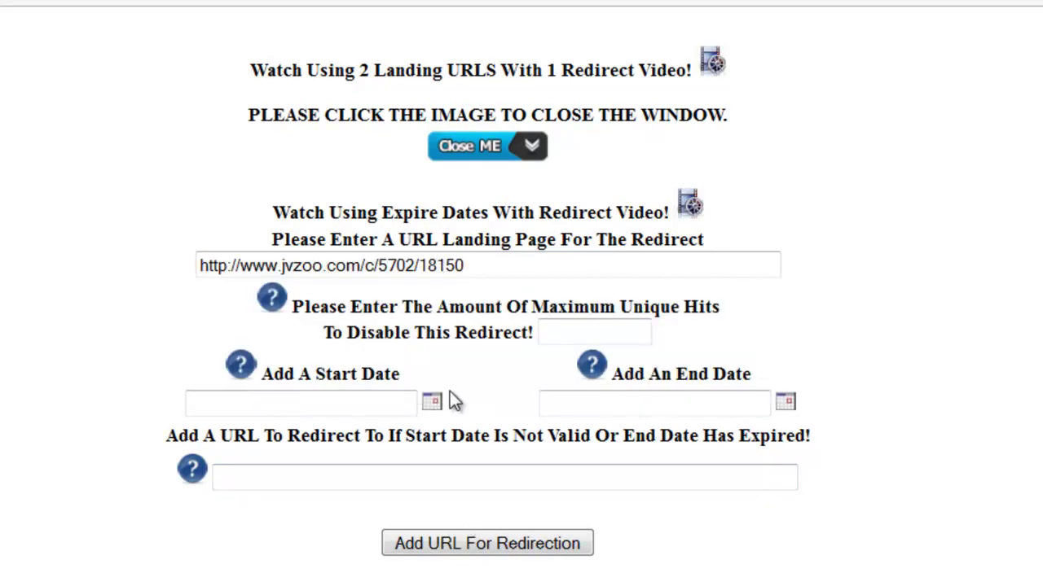
left_click(496, 542)
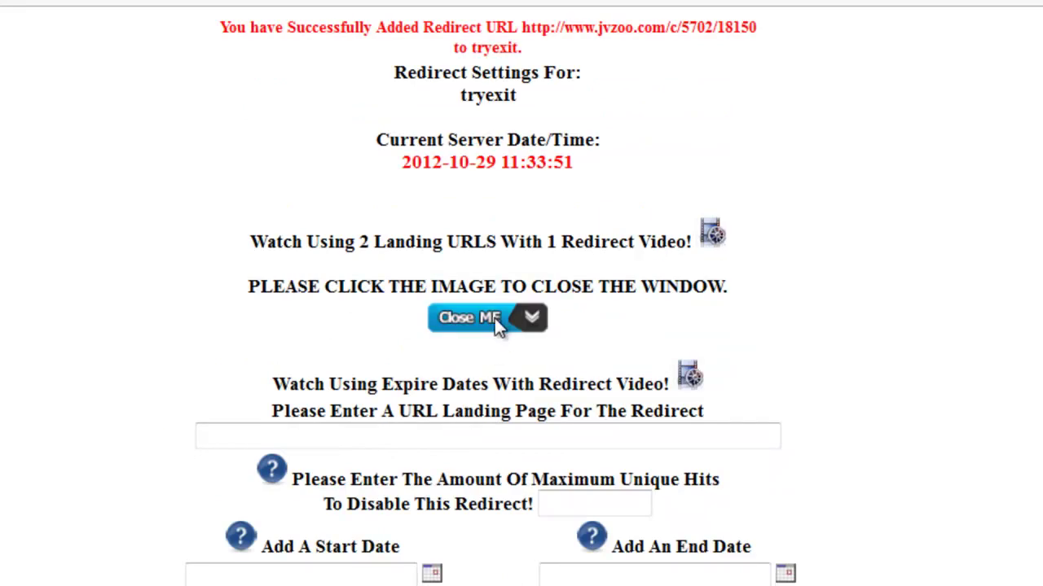
left_click(494, 317)
- Open the overlay settings of the tryexit redirect and look over the available options
scroll(544, 299, "down", 2)
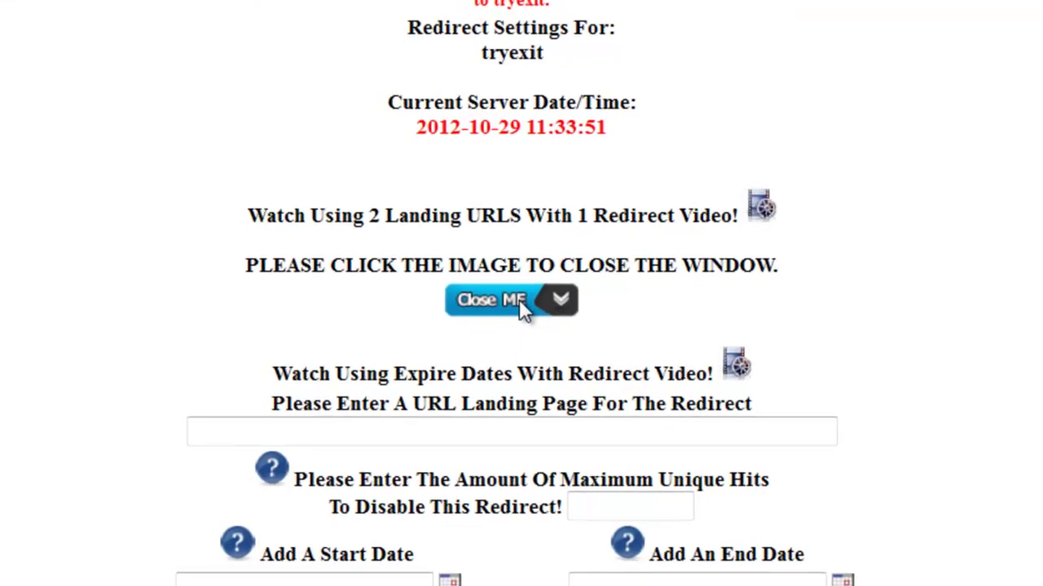
scroll(538, 287, "down", 6)
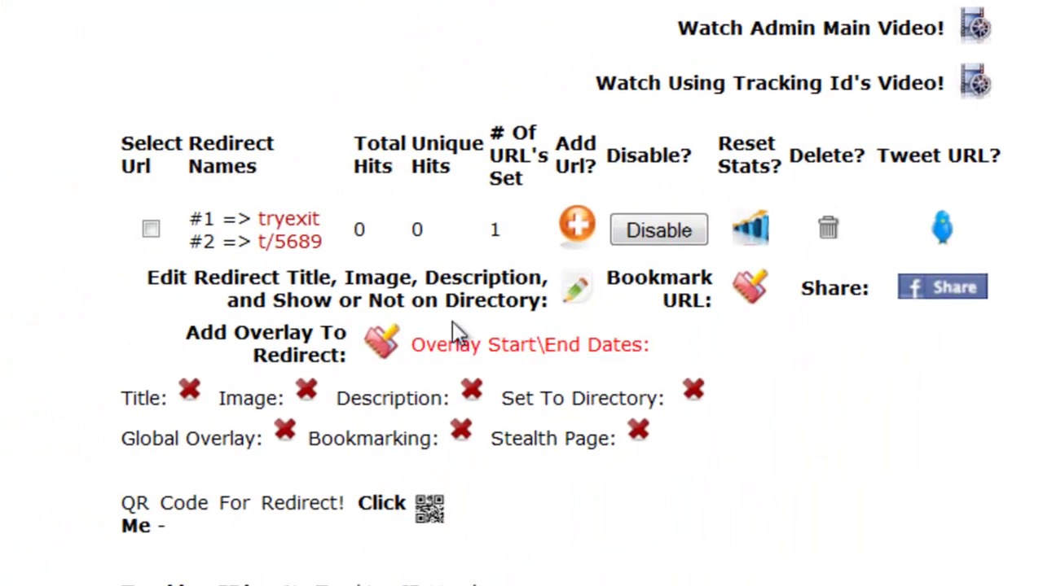
left_click(383, 354)
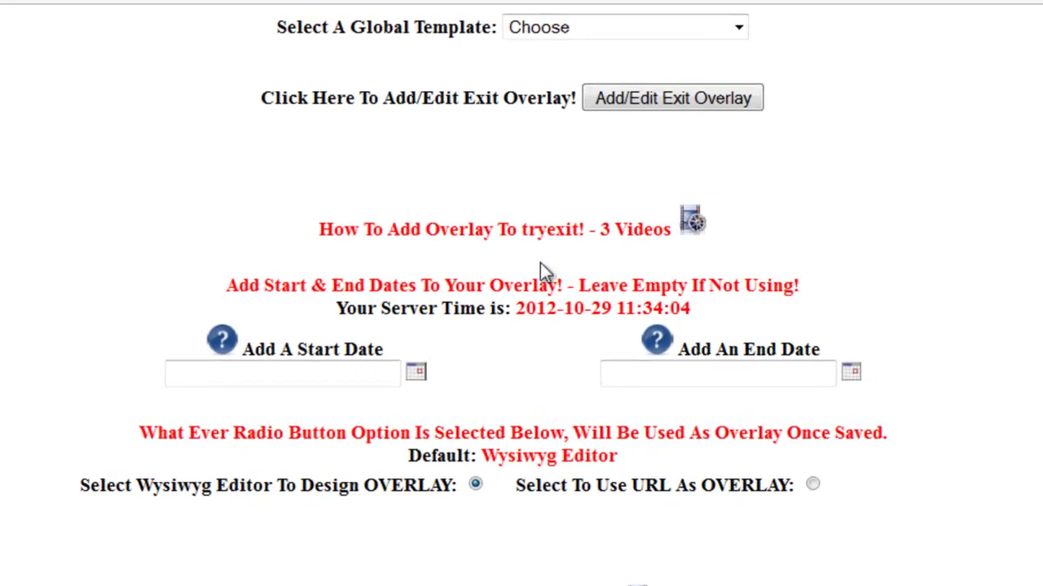
scroll(515, 278, "down", 3)
scroll(526, 281, "up", 3)
scroll(498, 441, "down", 6)
scroll(498, 441, "up", 6)
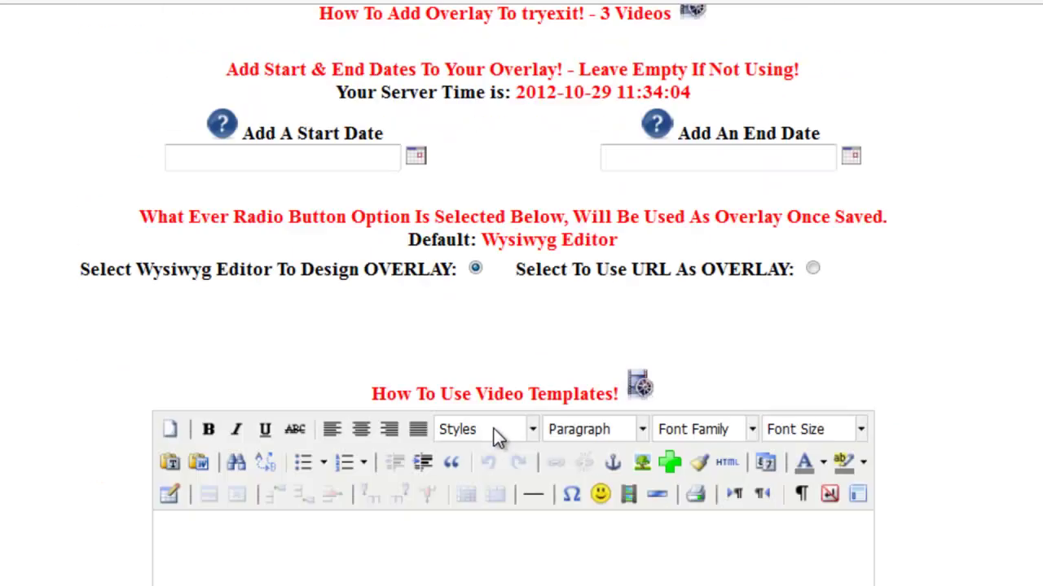
scroll(494, 429, "up", 1)
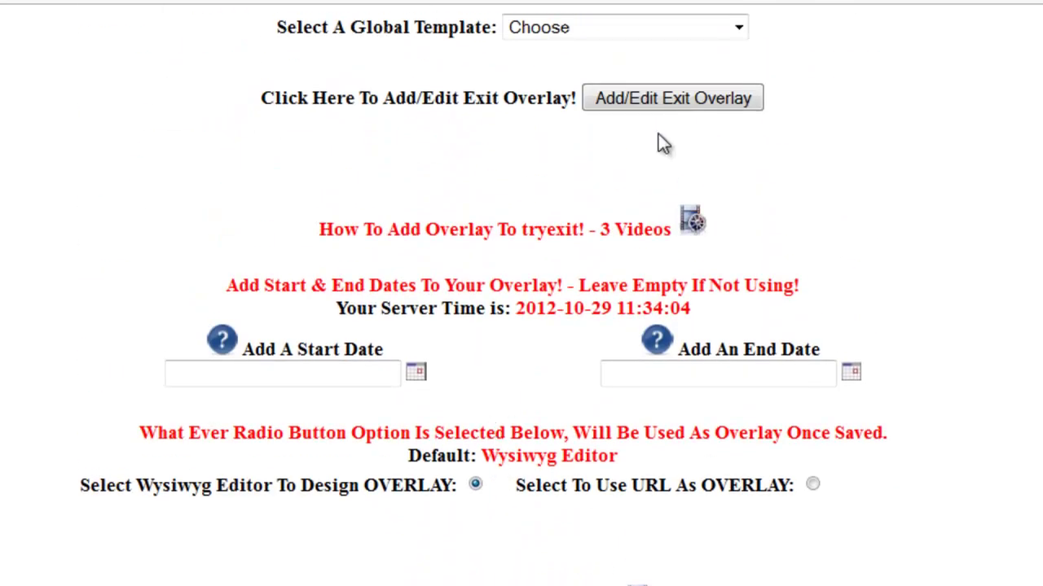
- Apply the Walk In Video global template to the tryexit overlay and submit it
left_click(742, 31)
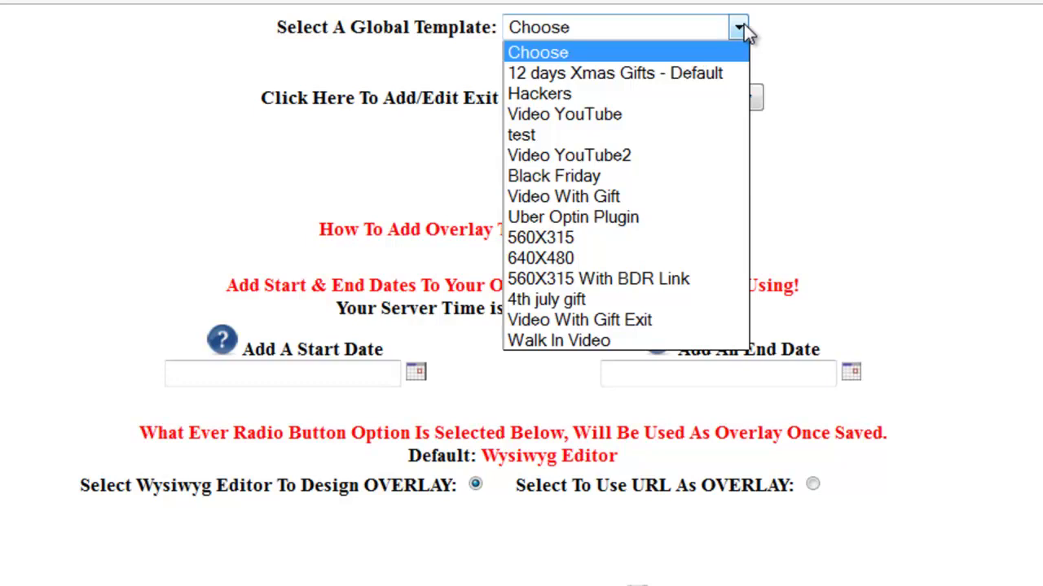
left_click(558, 341)
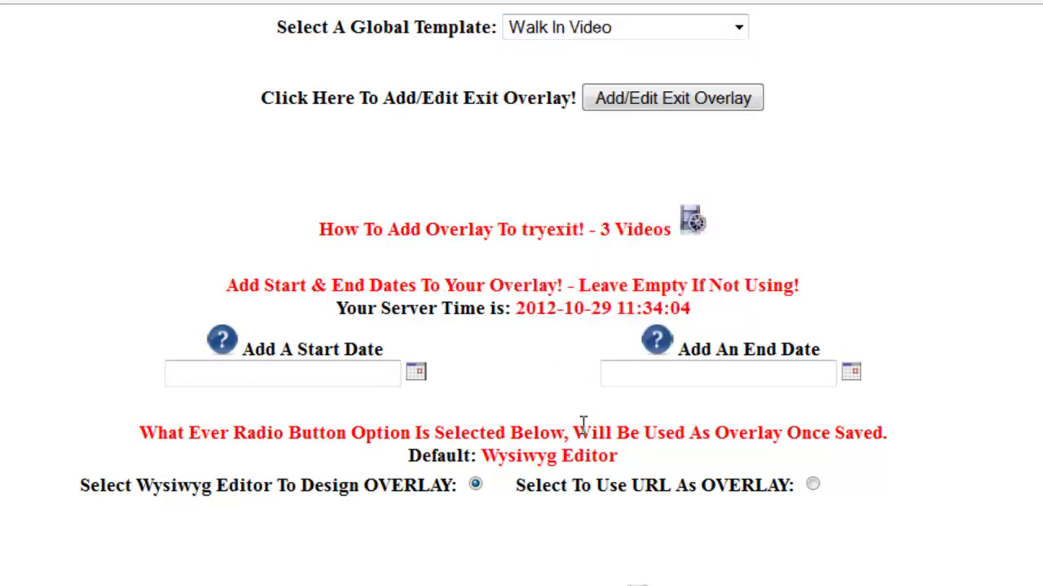
scroll(581, 422, "down", 5)
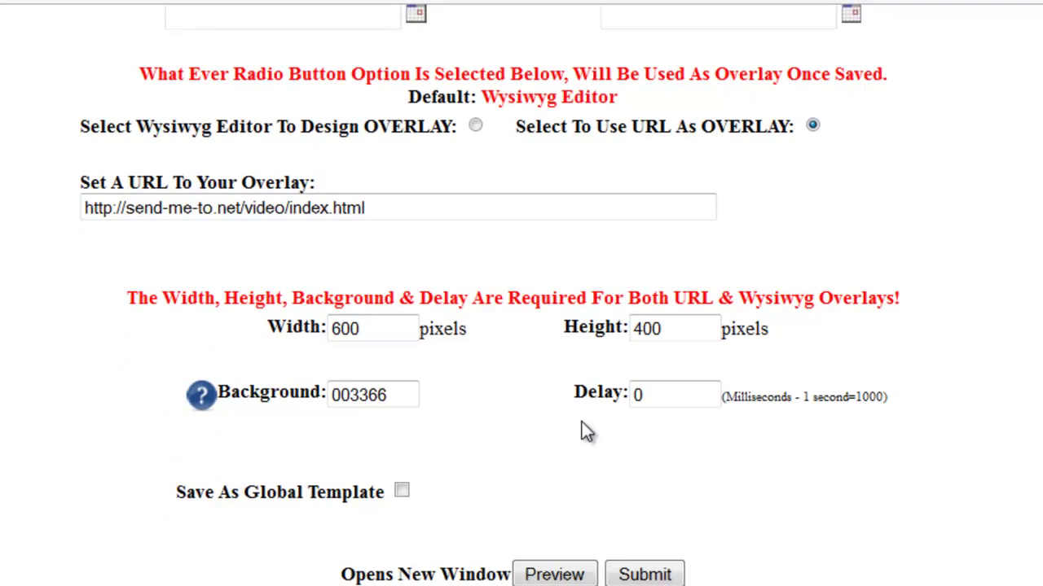
left_click(634, 570)
left_click(654, 568)
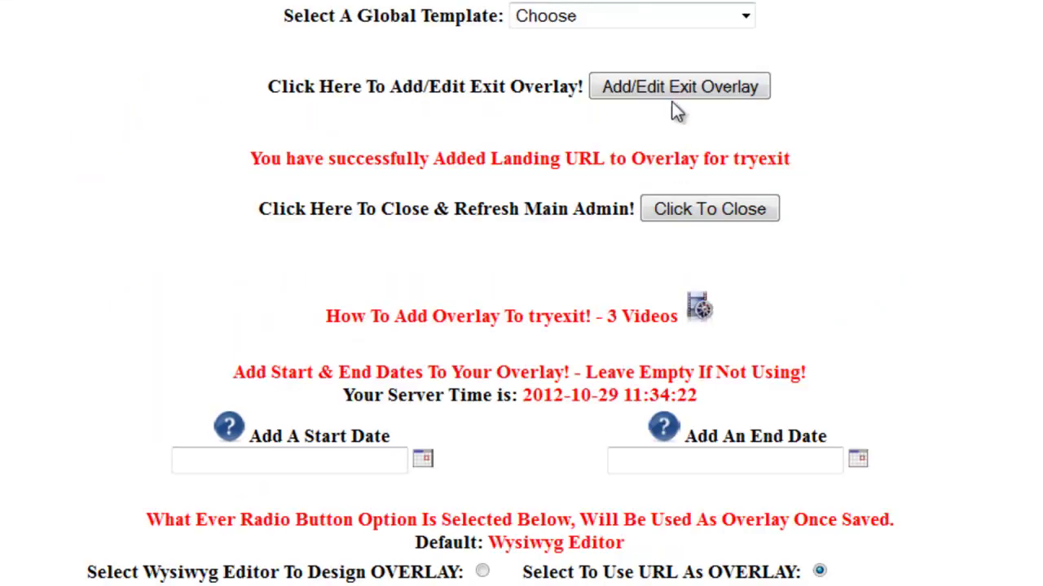
- Open the exit overlay settings for tryexit and load the Video YouTube2 global template
left_click(673, 91)
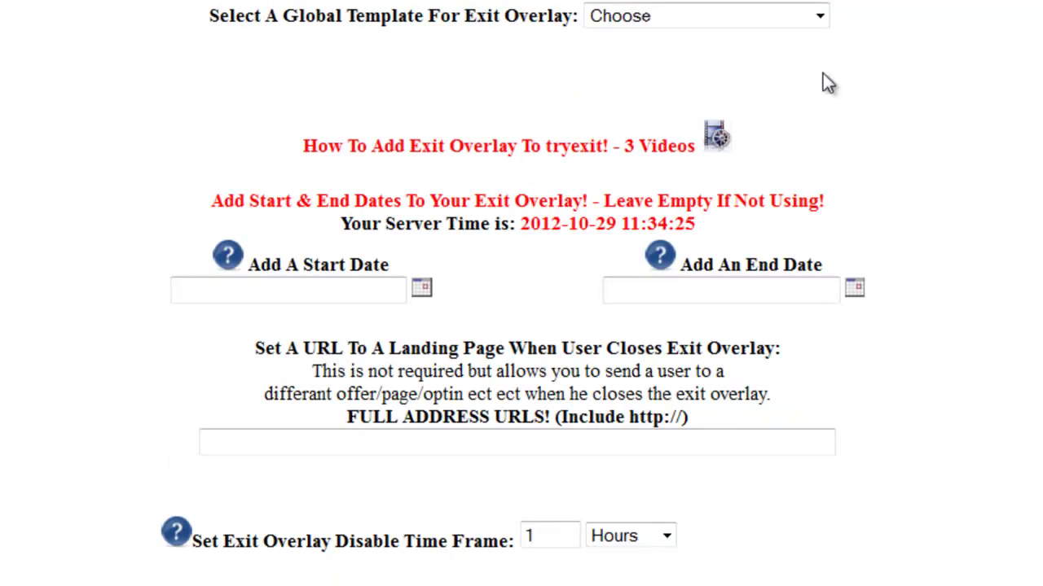
left_click(821, 17)
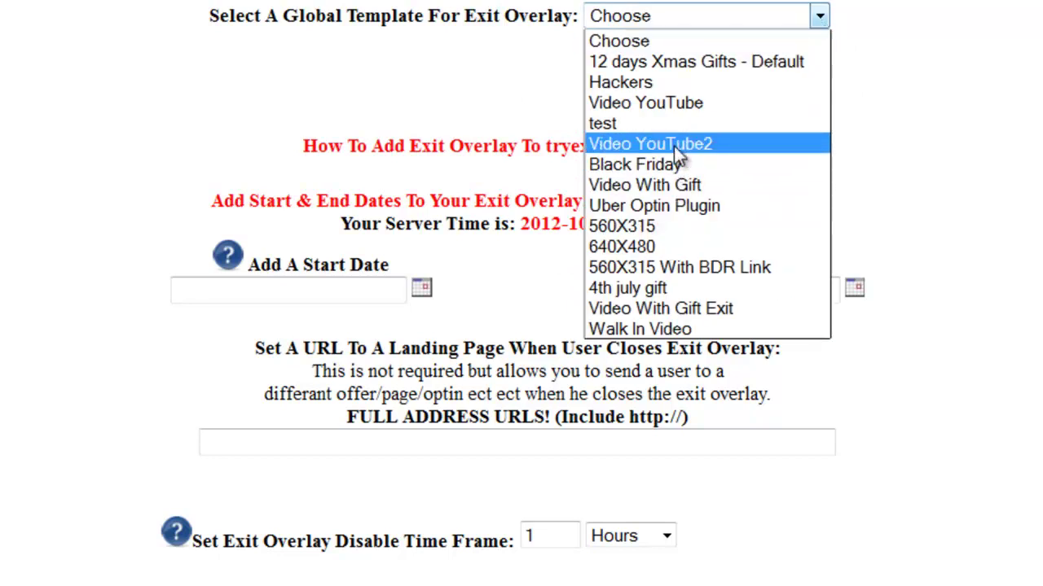
left_click(650, 143)
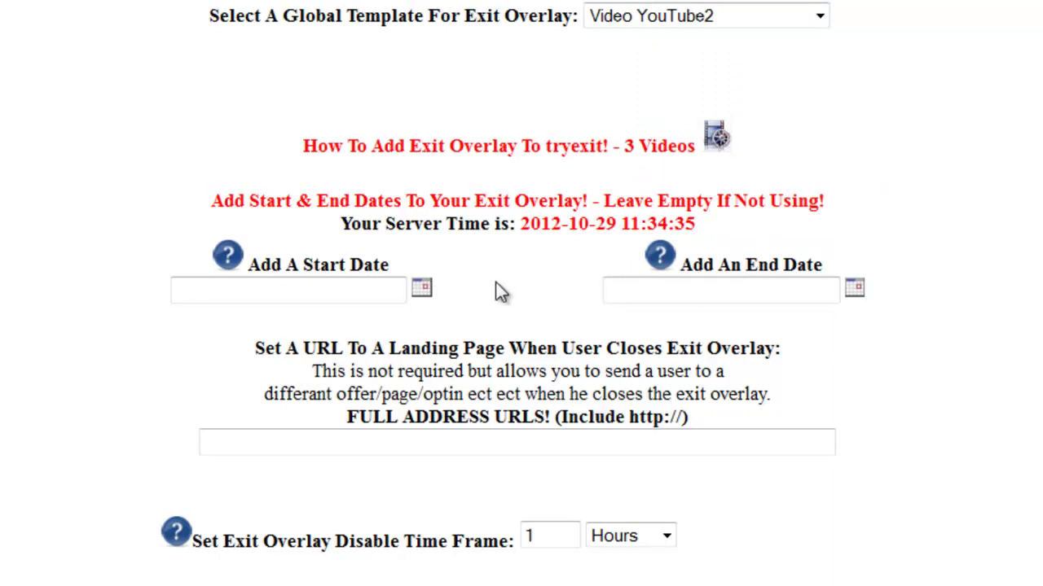
- Examine the server time and the start and end date calendars for the exit overlay without setting any dates
scroll(539, 280, "down", 3)
scroll(540, 84, "up", 2)
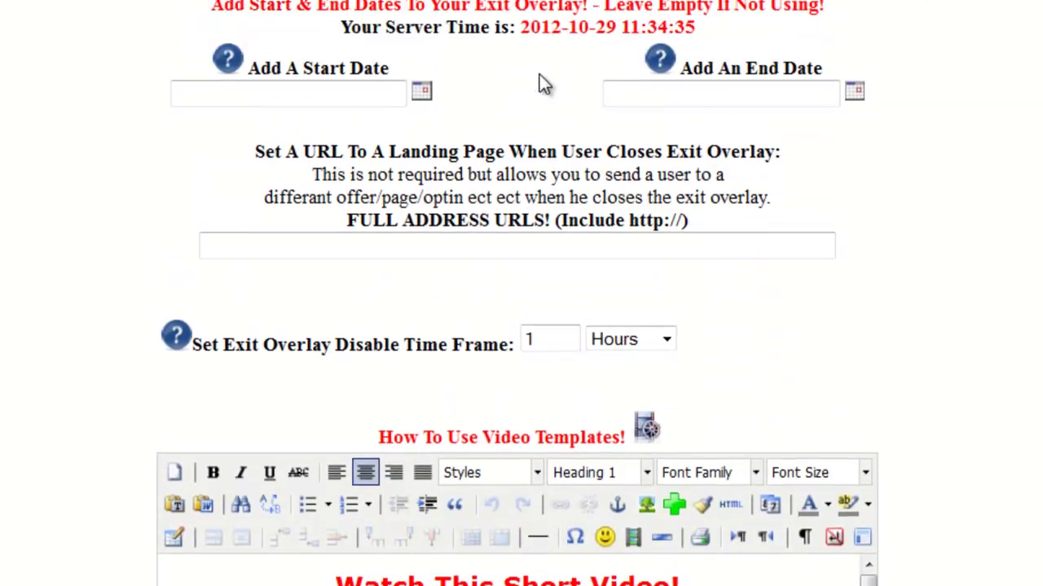
left_click_drag(522, 94, 696, 91)
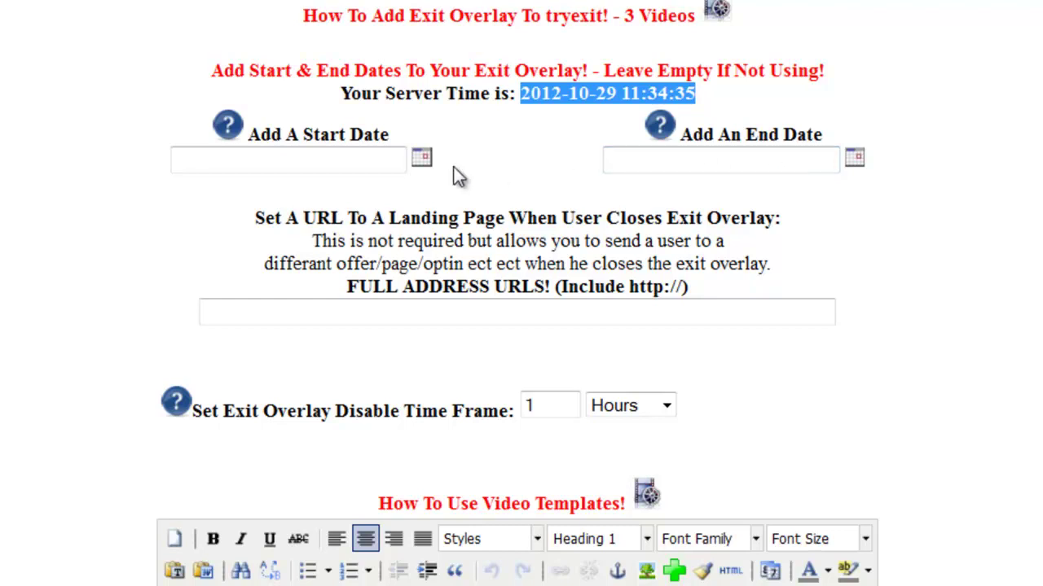
left_click(422, 159)
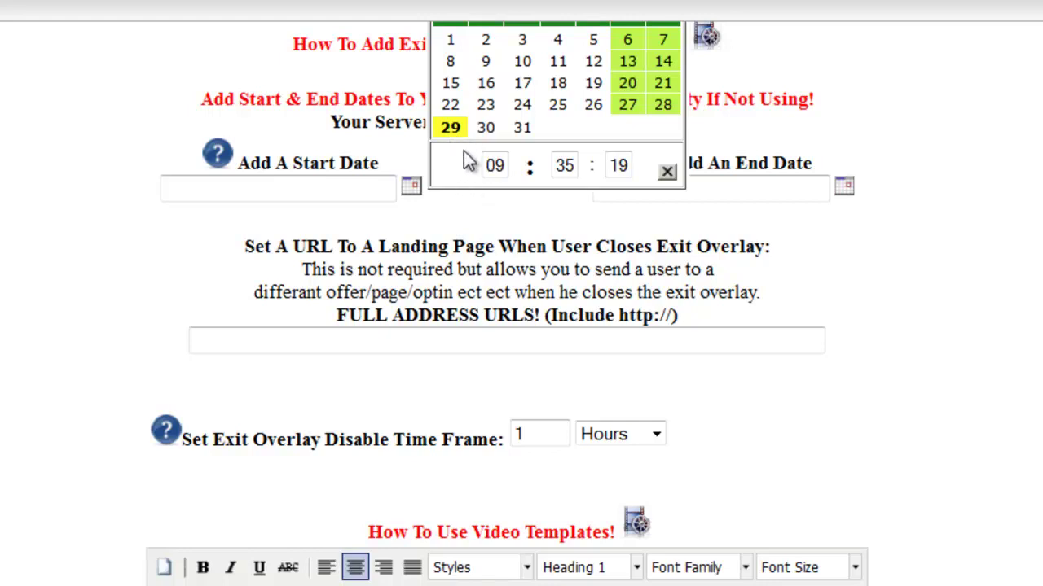
double_click(490, 163)
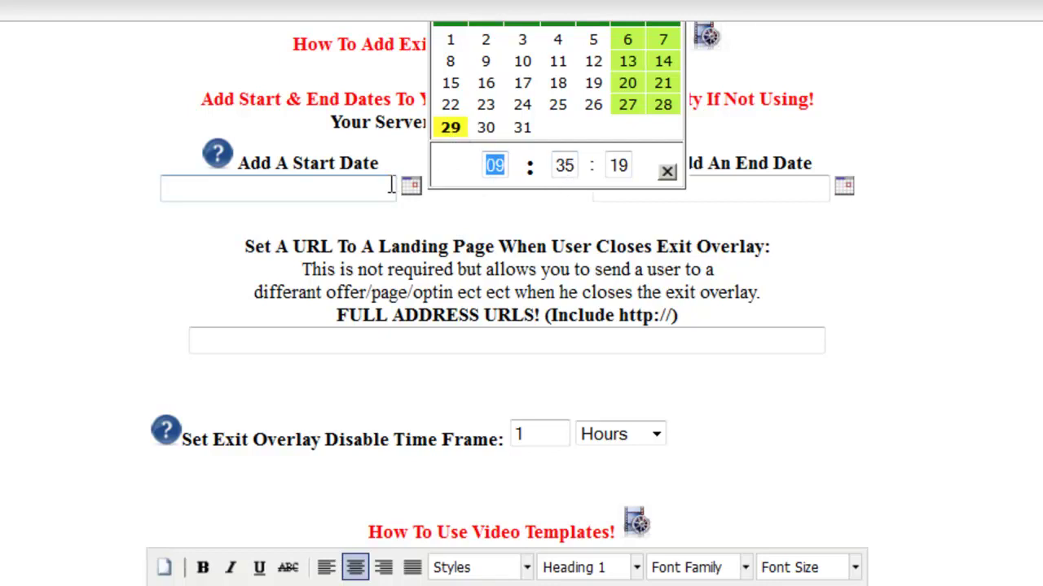
left_click(667, 171)
left_click(844, 189)
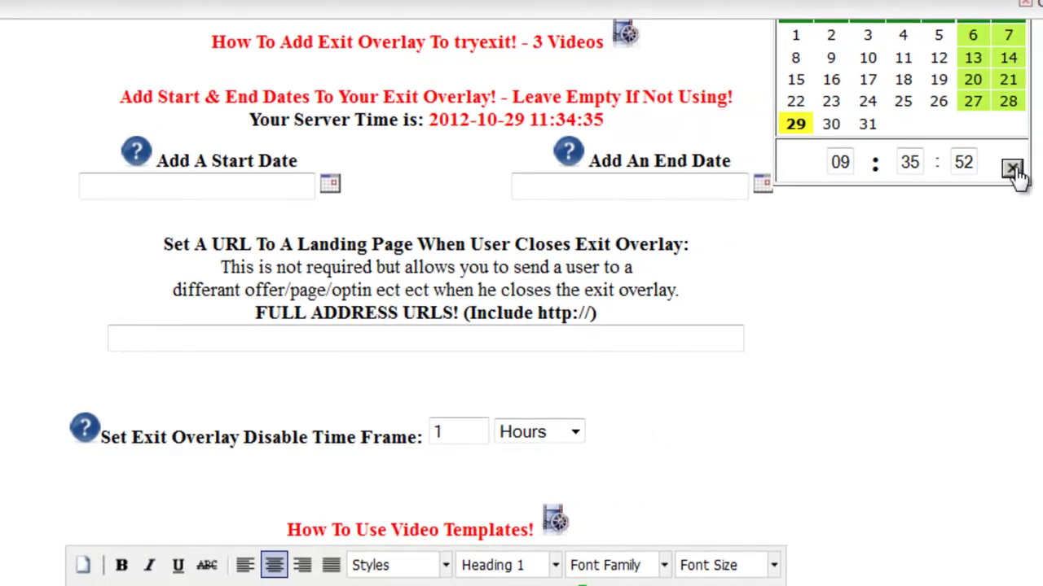
left_click(1012, 169)
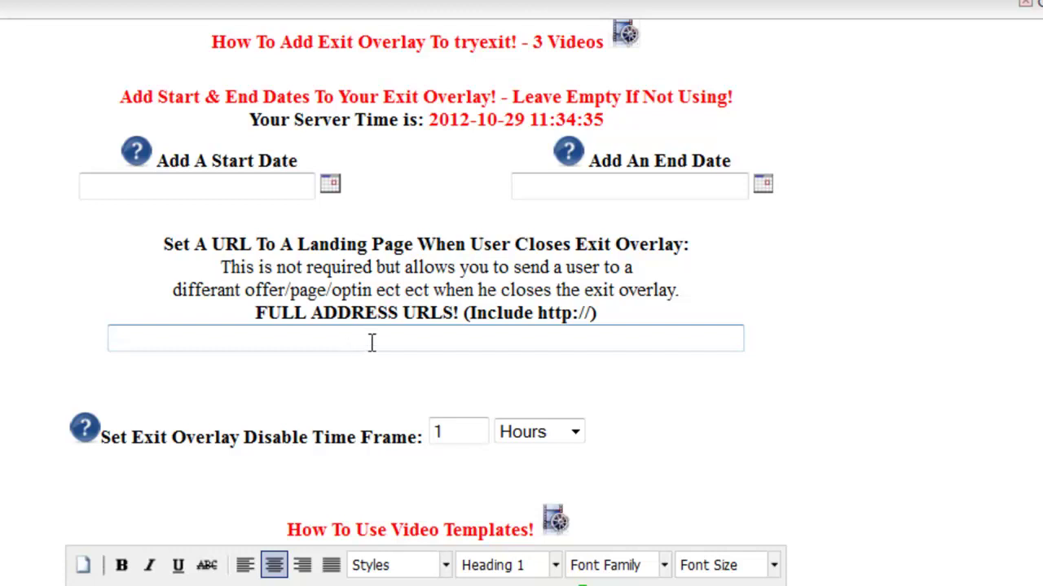
left_click(359, 341)
left_click(359, 342)
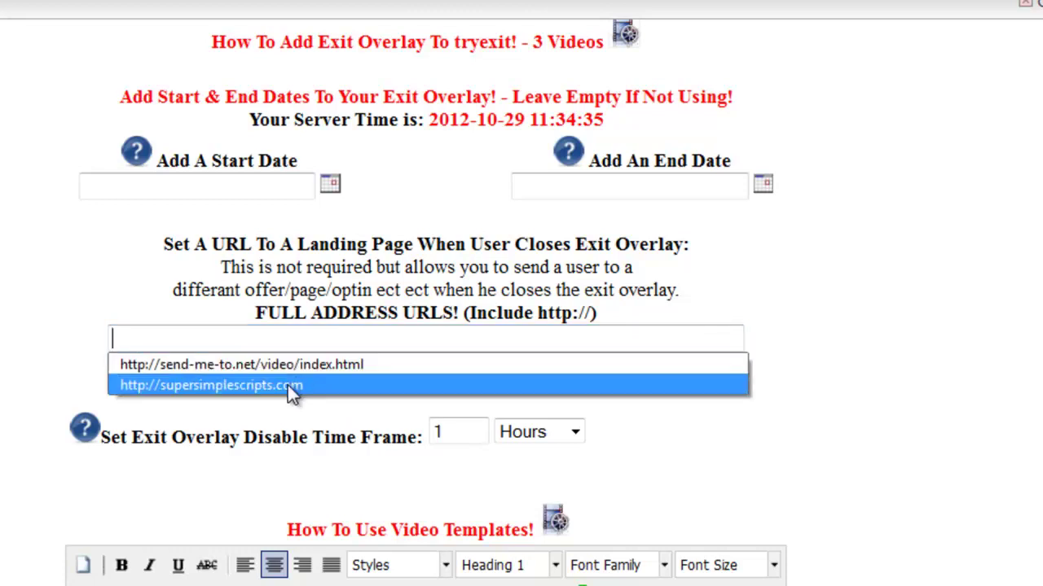
left_click(287, 385)
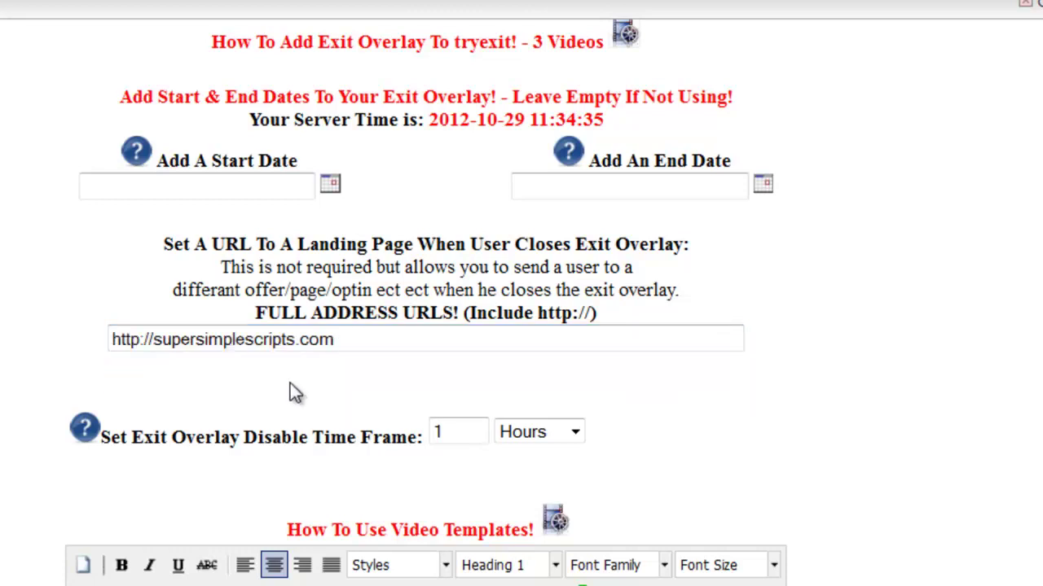
- Change the unit of the exit overlay disable time frame to Minutes
scroll(291, 386, "down", 3)
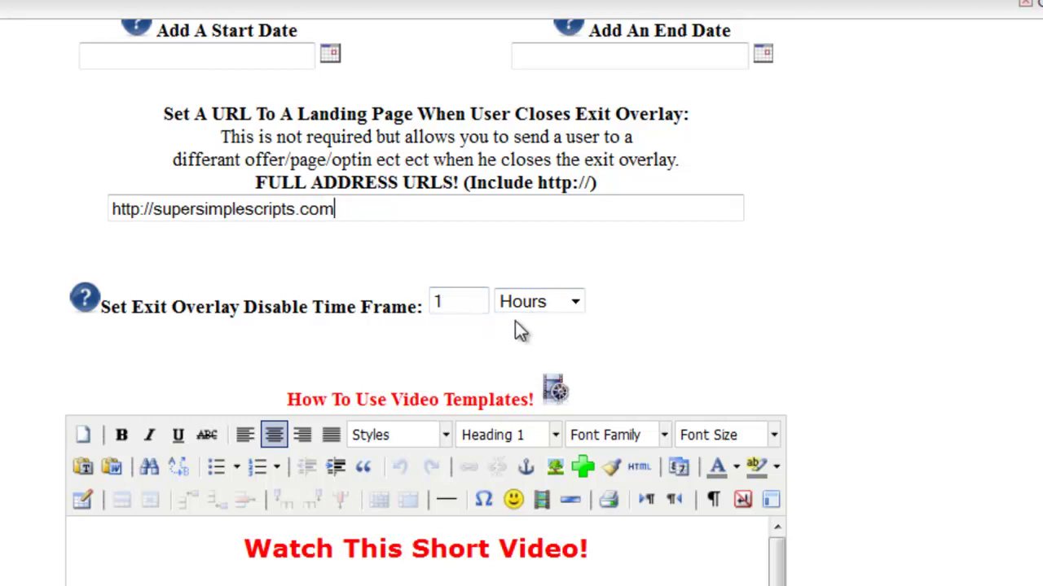
left_click(576, 306)
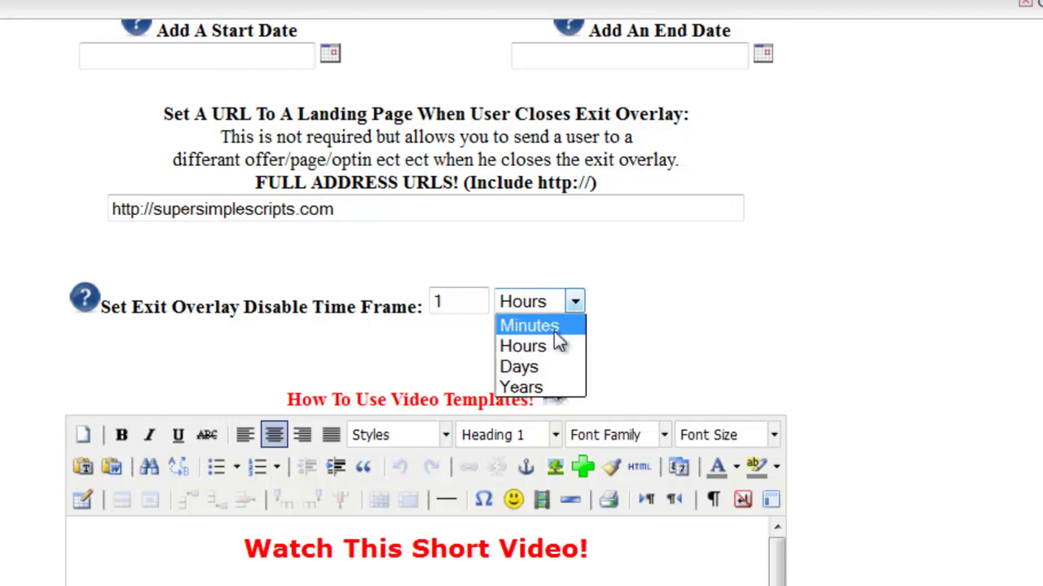
left_click(560, 334)
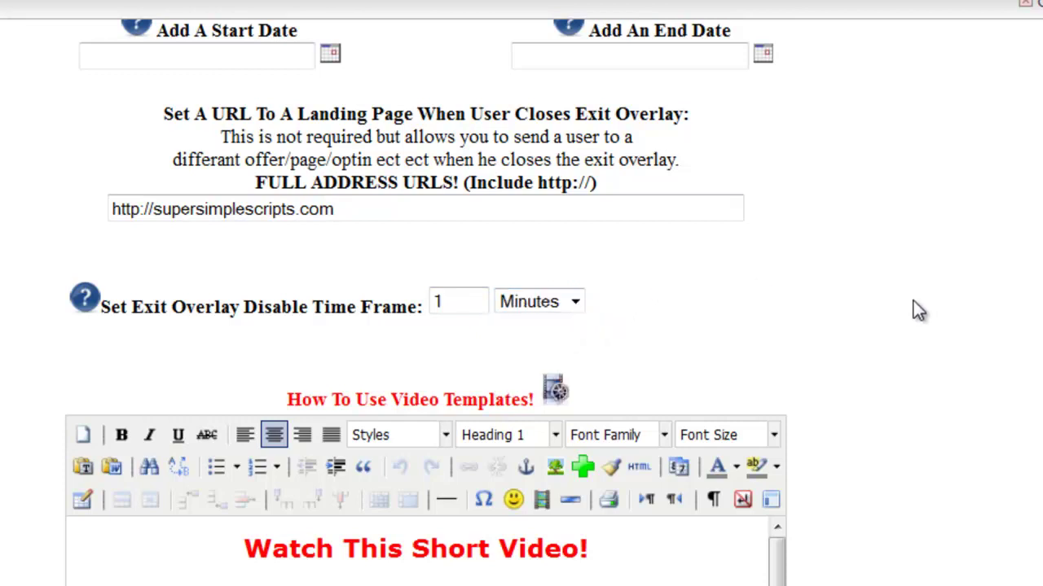
- Set the exit overlay's background color to blue 1C1CFF
scroll(941, 303, "down", 8)
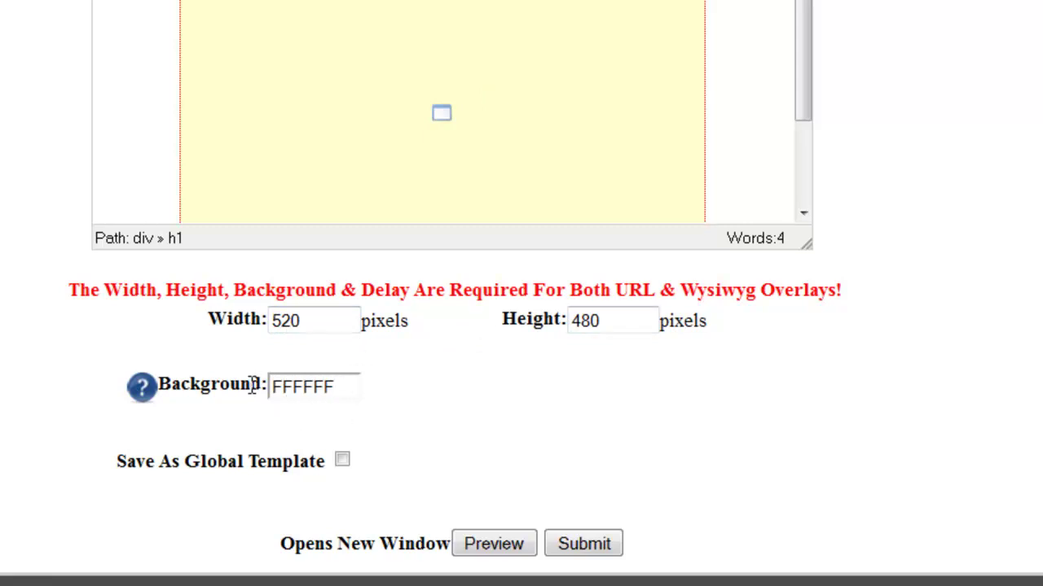
left_click(318, 385)
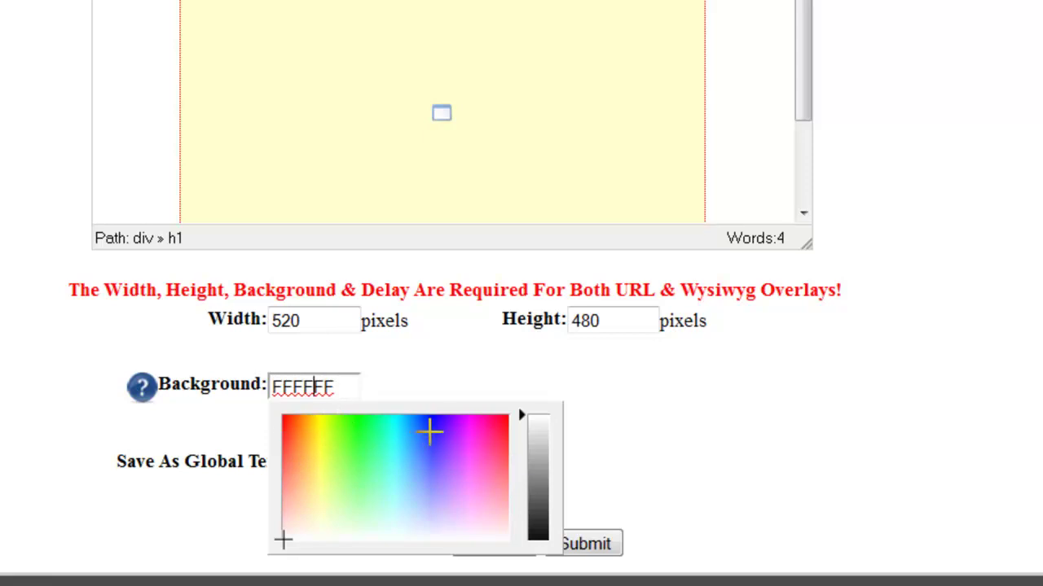
left_click(432, 430)
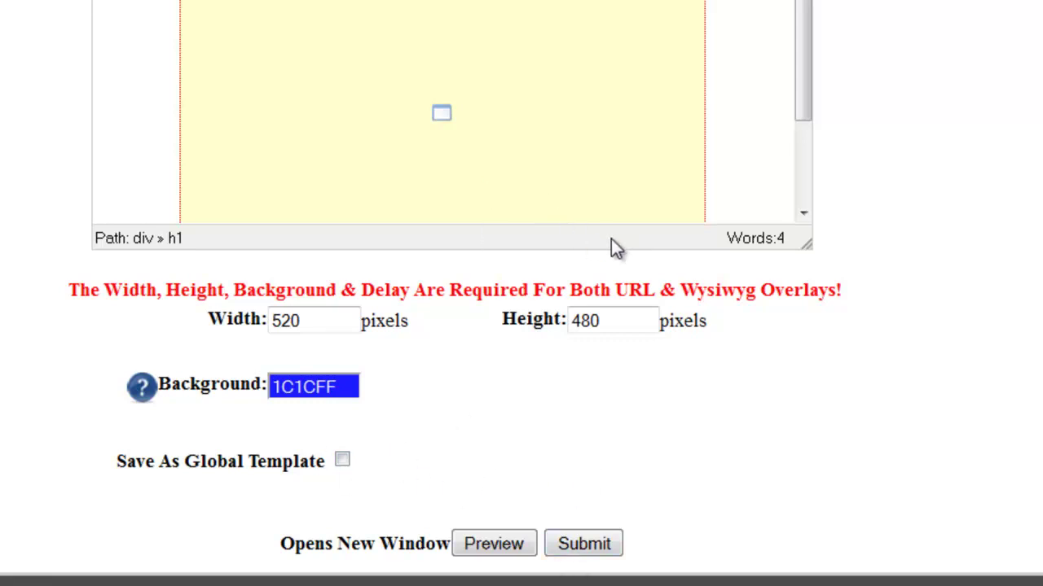
- Preview the exit overlay, trigger it by moving toward leaving the page, and close it to check the landing page redirection
scroll(806, 83, "up", 10)
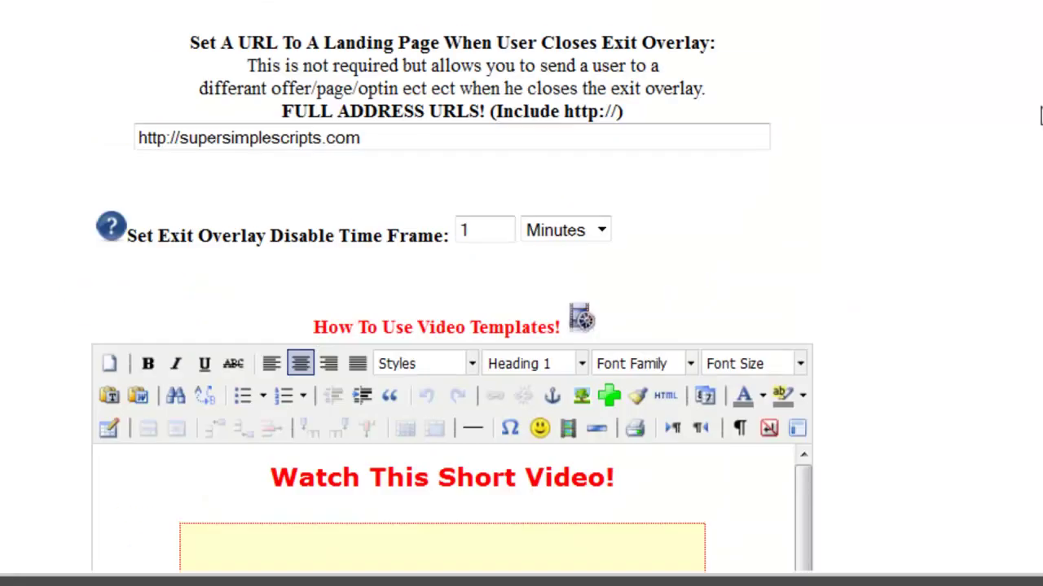
scroll(733, 88, "up", 4)
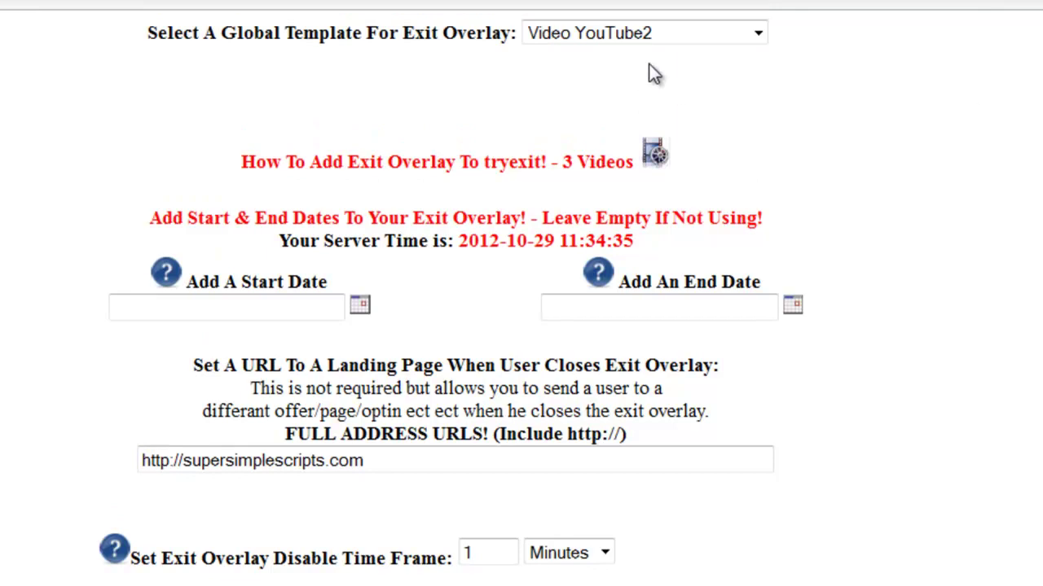
scroll(456, 326, "down", 10)
scroll(456, 326, "down", 5)
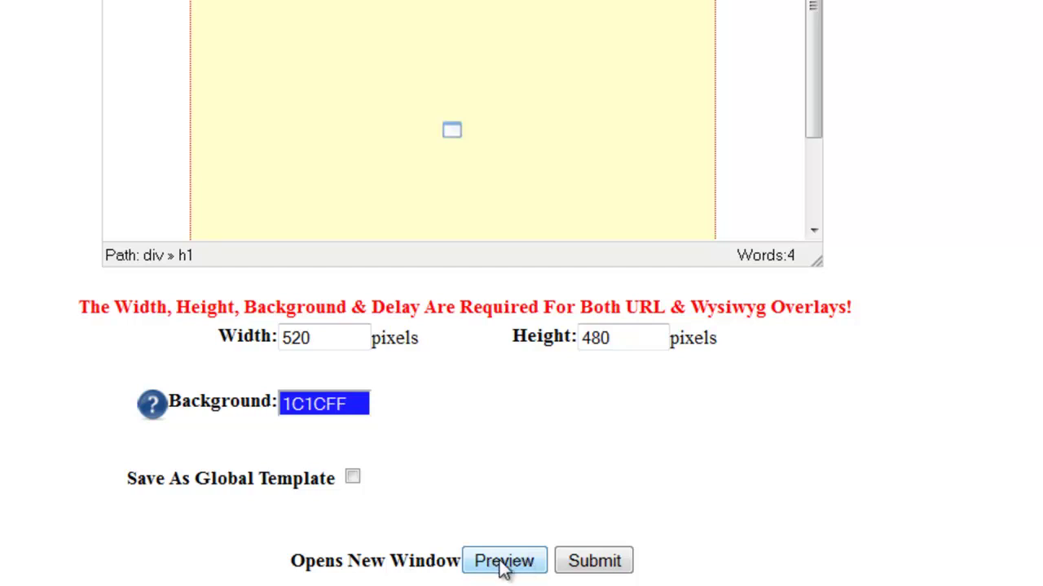
left_click(504, 562)
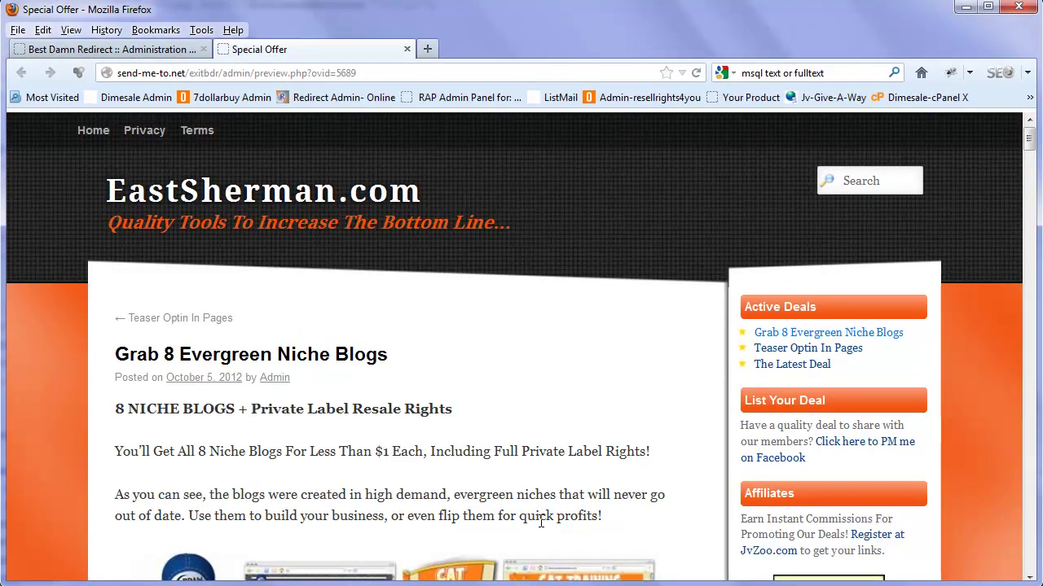
left_click(562, 96)
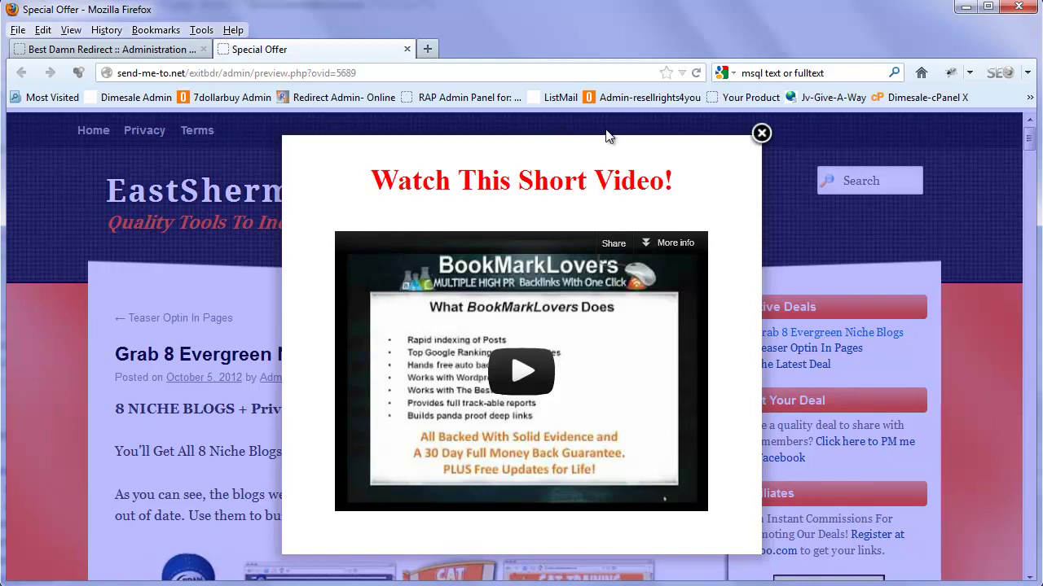
left_click(761, 135)
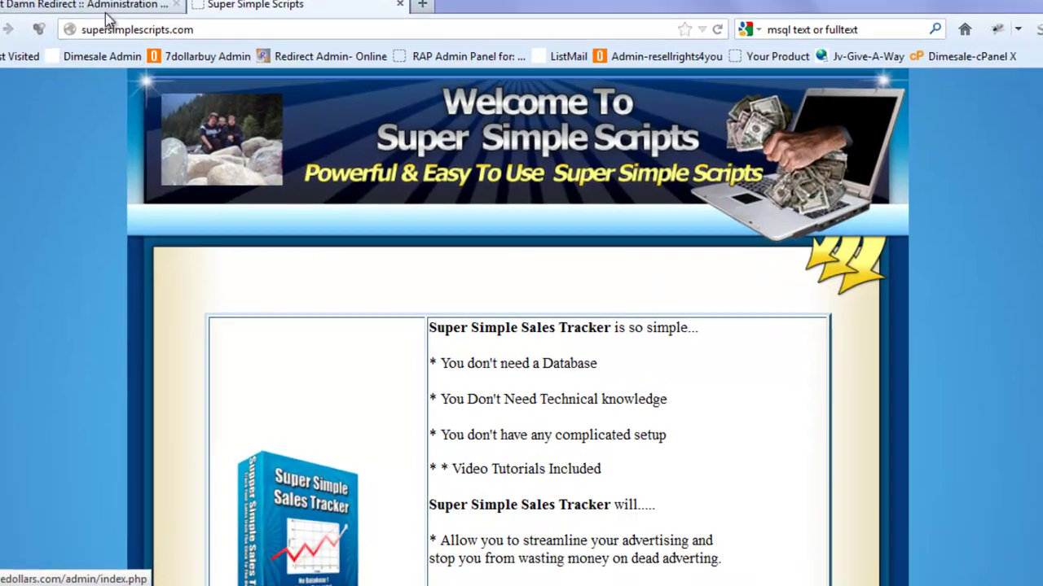
- Return to the admin page, submit the exit overlay settings for tryexit, and go back to the redirect list
left_click(106, 49)
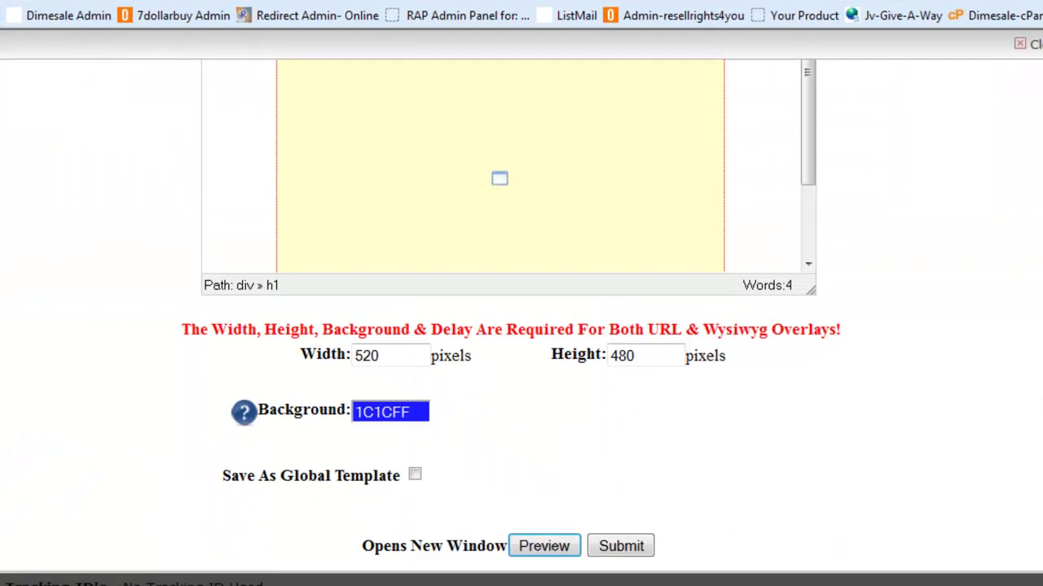
left_click(619, 550)
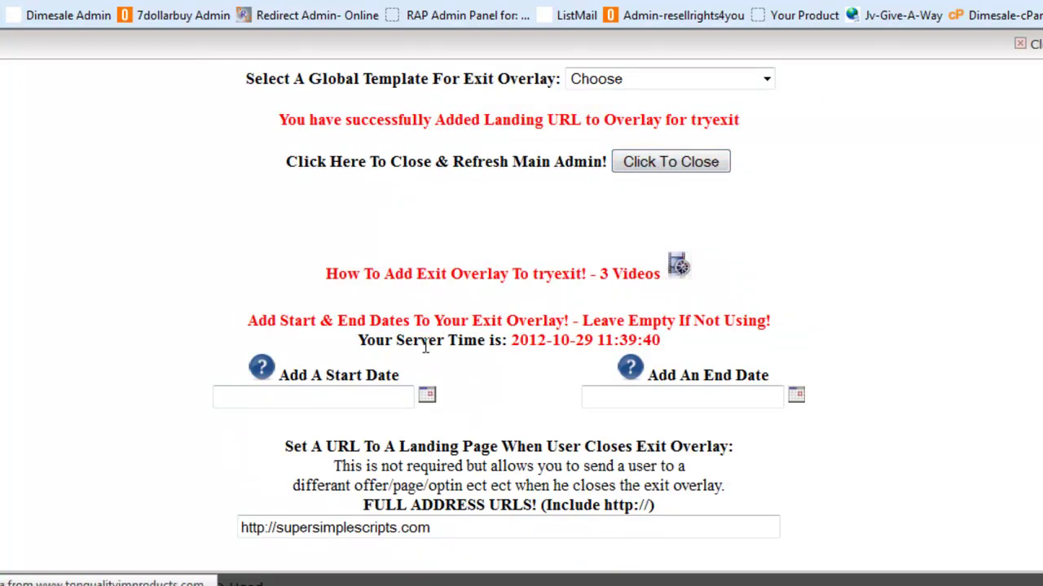
scroll(421, 355, "down", 10)
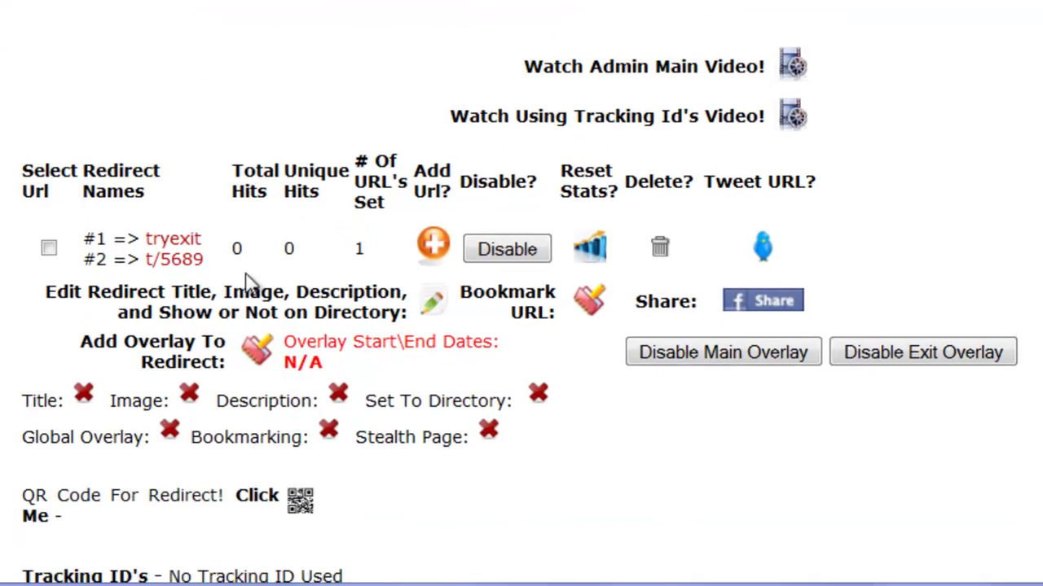
- Test the live tryexit redirect by closing its main overlay, triggering the exit overlay, and closing that as well
left_click(169, 247)
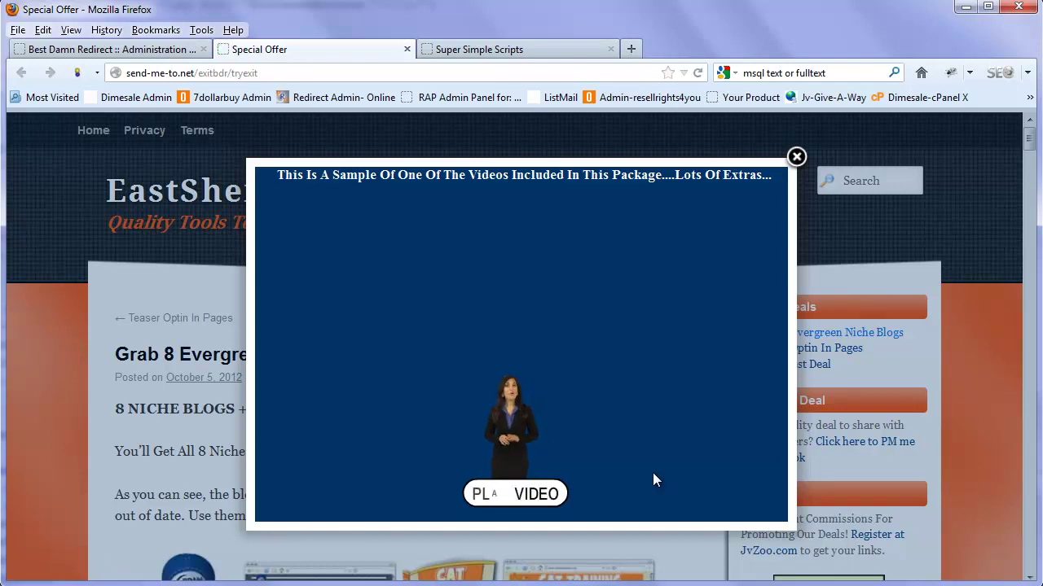
left_click(796, 157)
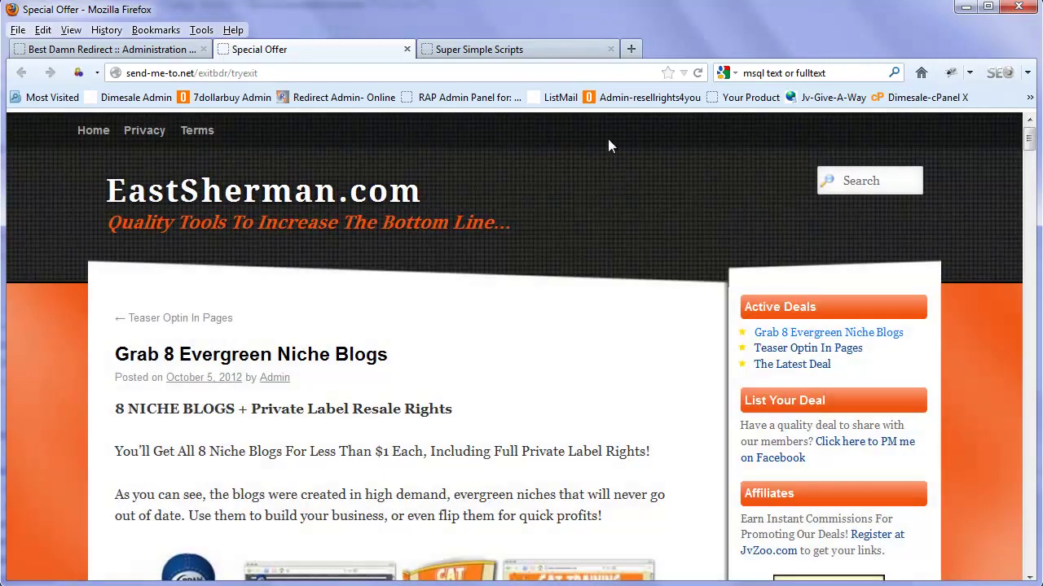
mouse_move(604, 109)
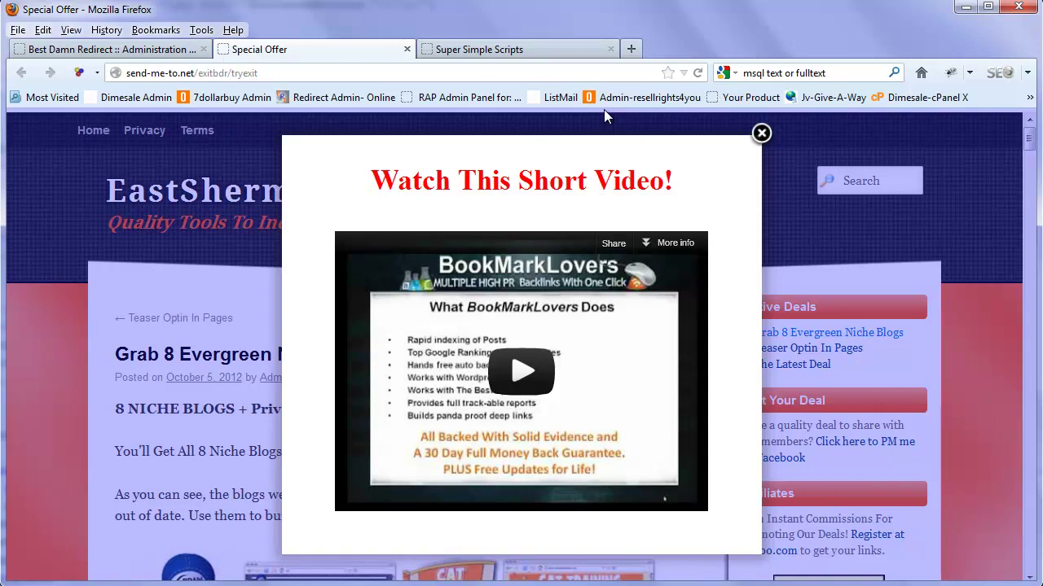
left_click(760, 136)
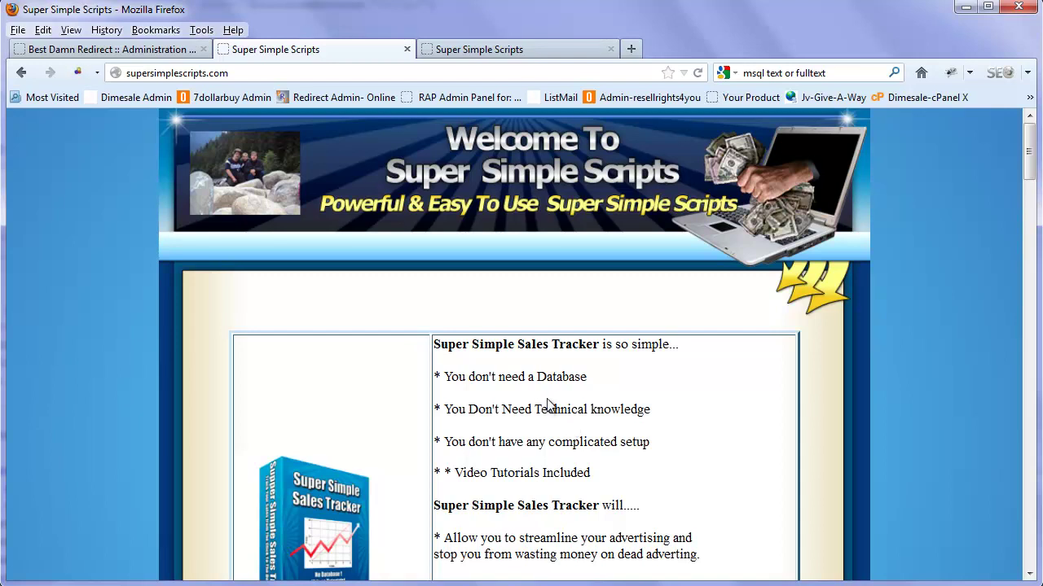
- Reopen the tryexit redirect within the disable time frame, close the main overlay, and try to trigger the exit overlay
left_click(135, 50)
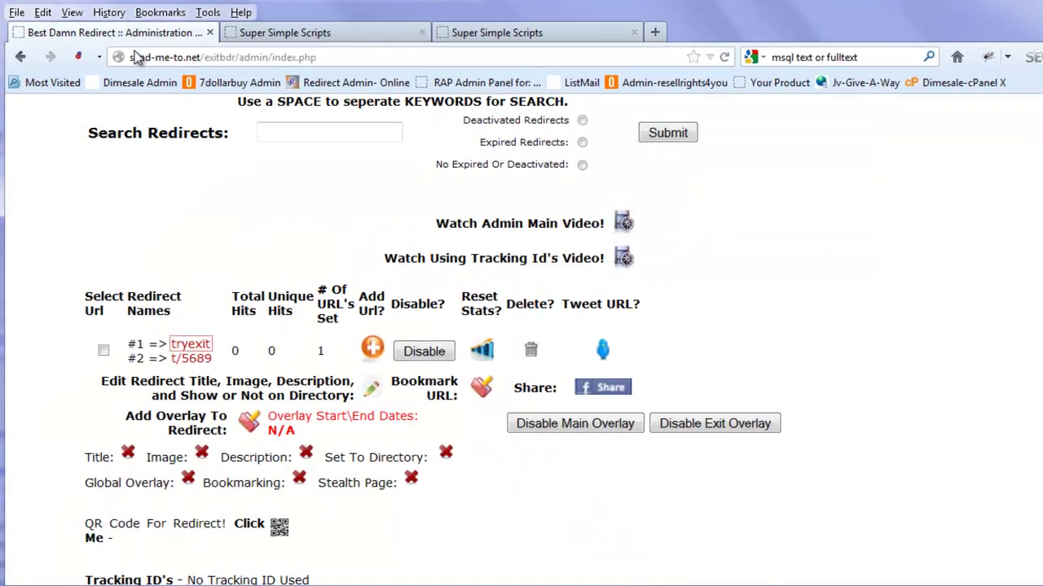
left_click(188, 346)
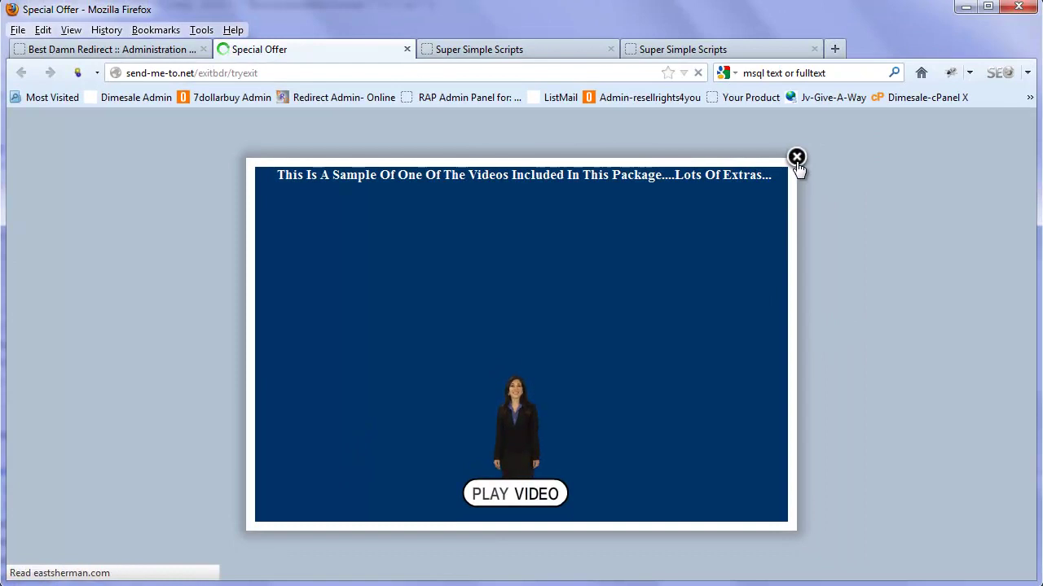
left_click(797, 158)
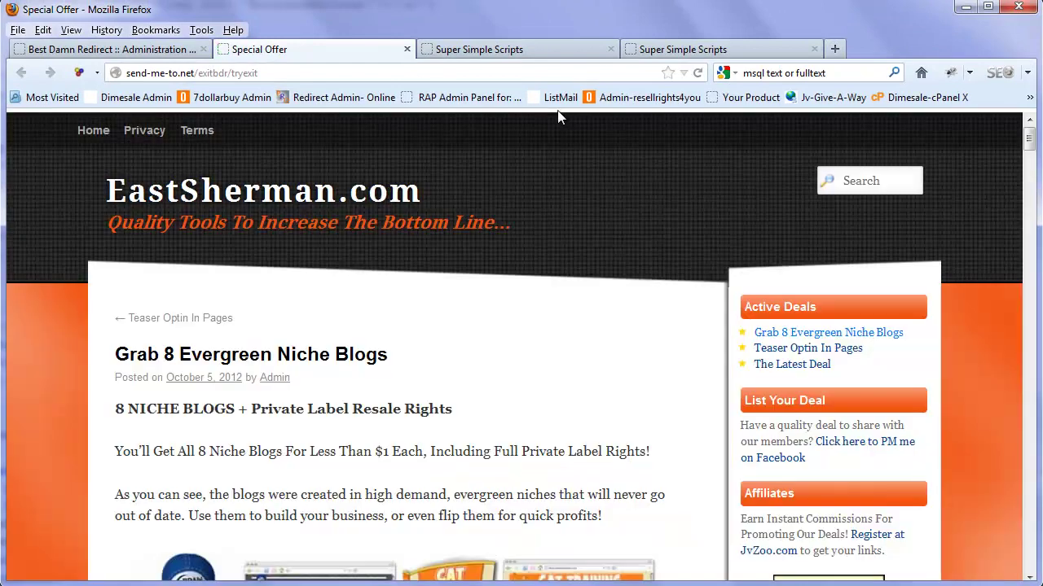
- Test tryexit again once the disable time frame has passed, closing the main overlay and the triggered exit overlay
left_click(121, 49)
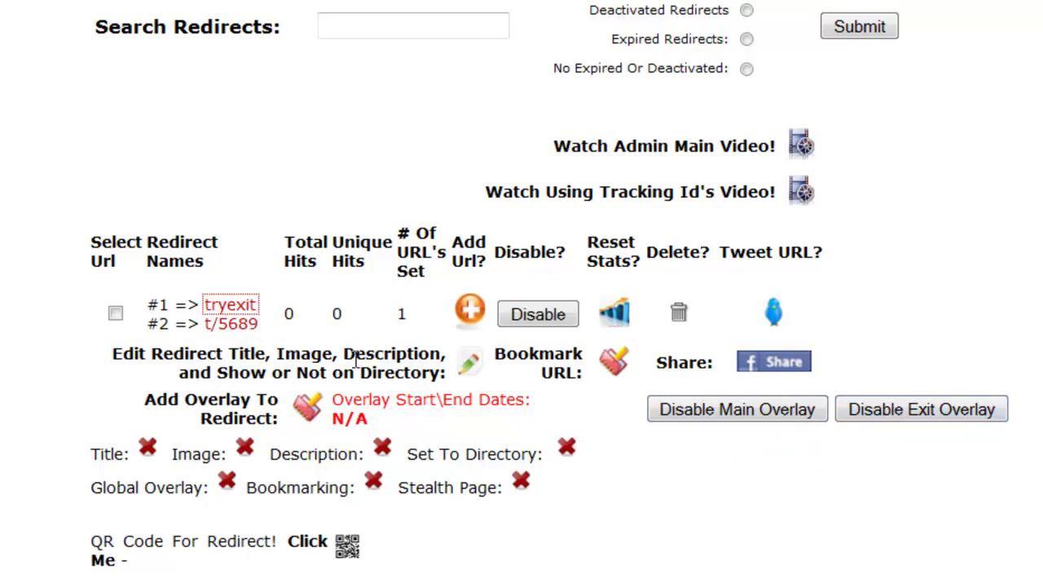
left_click(242, 312)
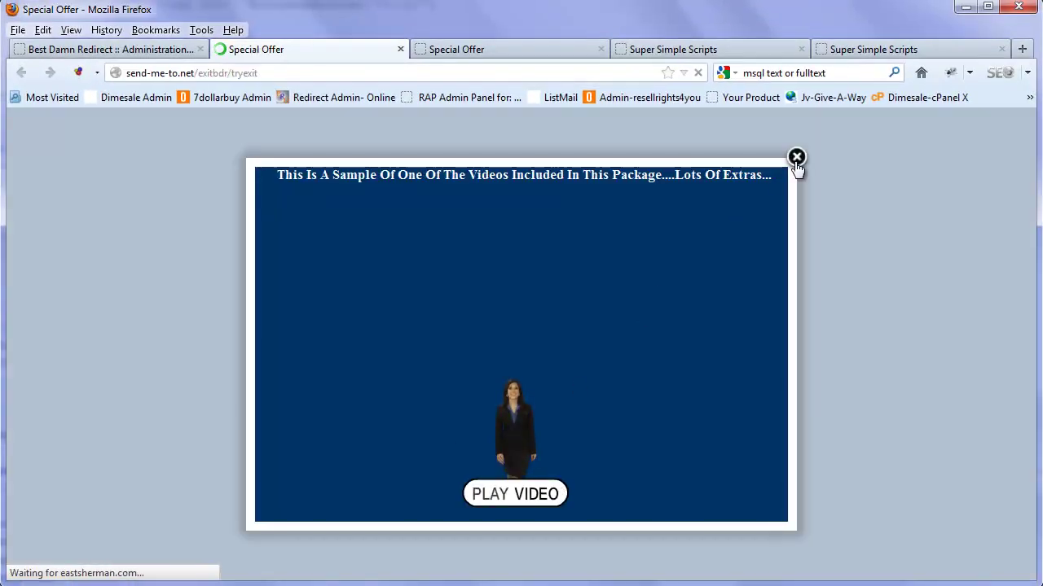
left_click(795, 158)
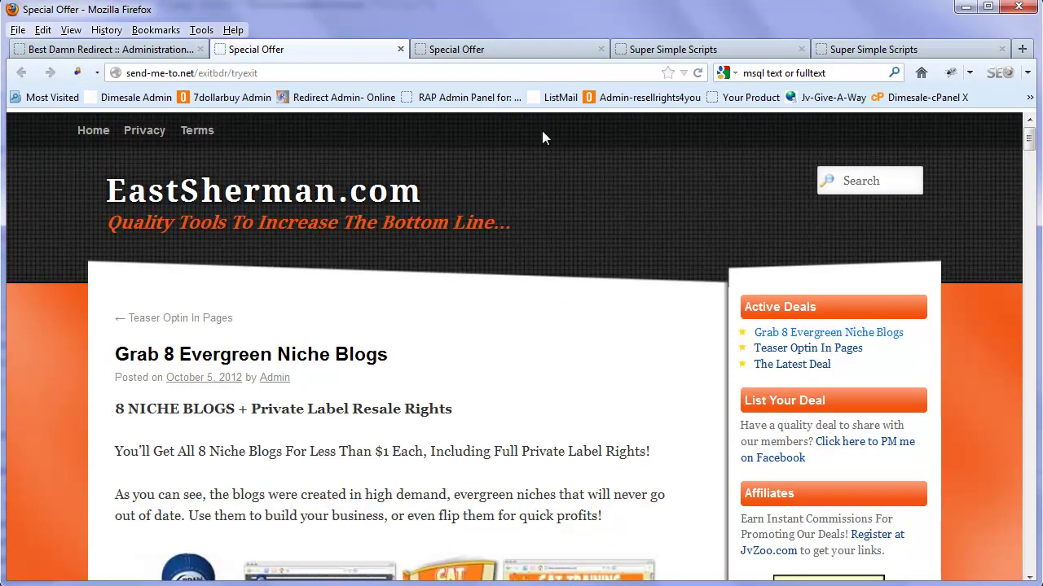
mouse_move(539, 114)
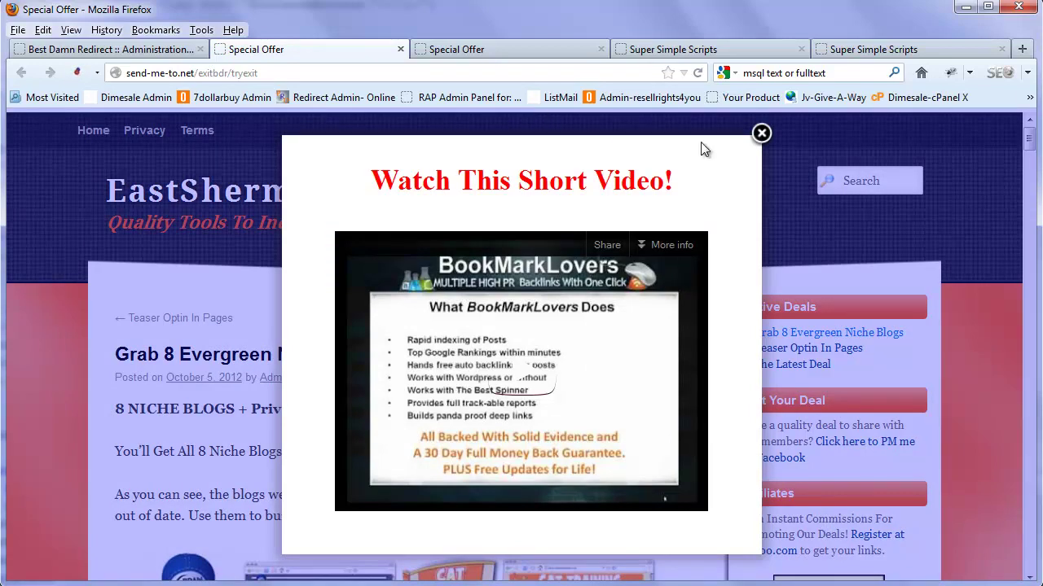
left_click(760, 133)
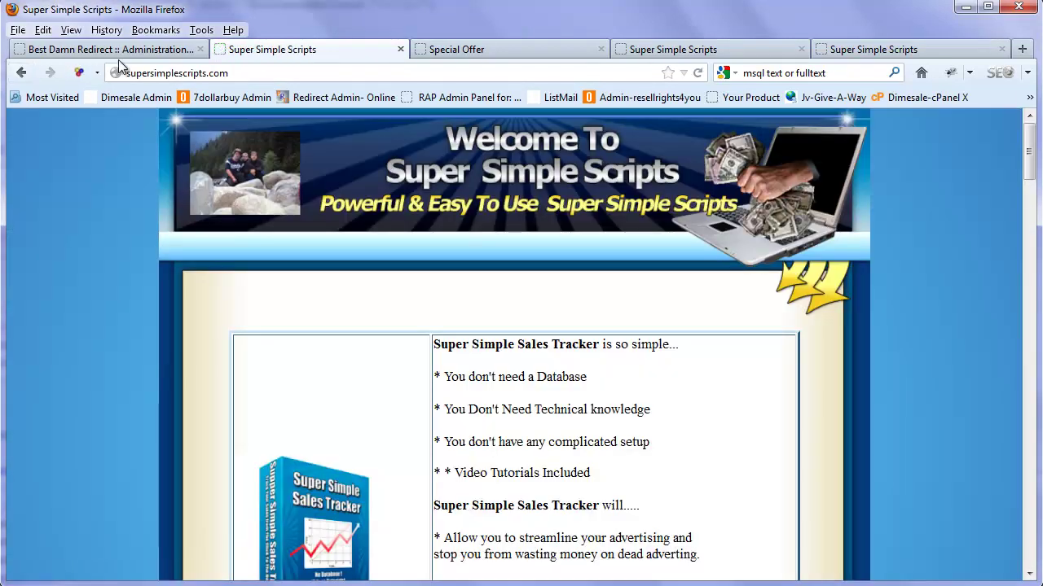
- Disable the main overlay for the tryexit redirect in the admin redirect list
left_click(120, 52)
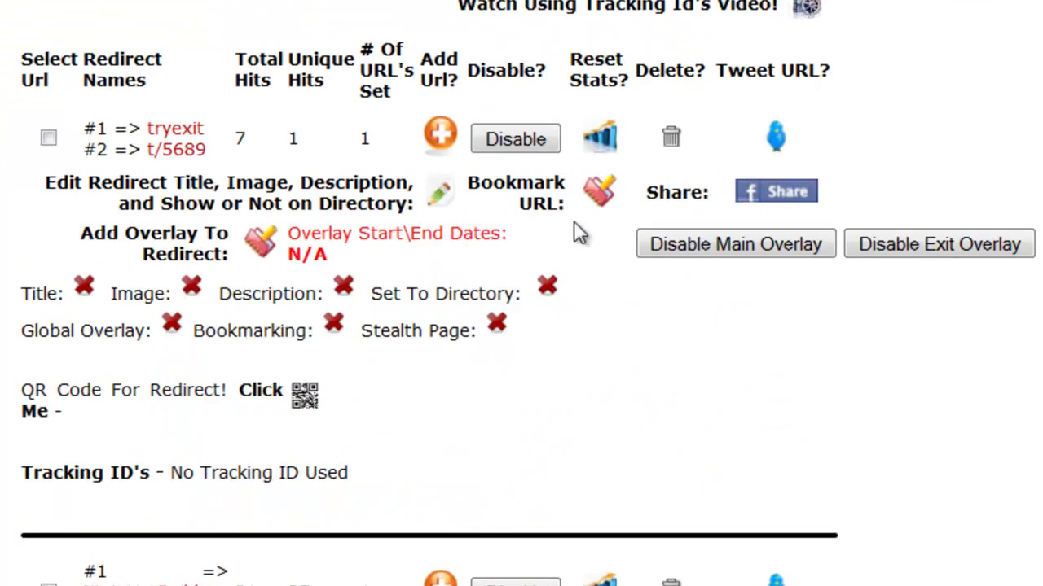
left_click(731, 243)
left_click(734, 296)
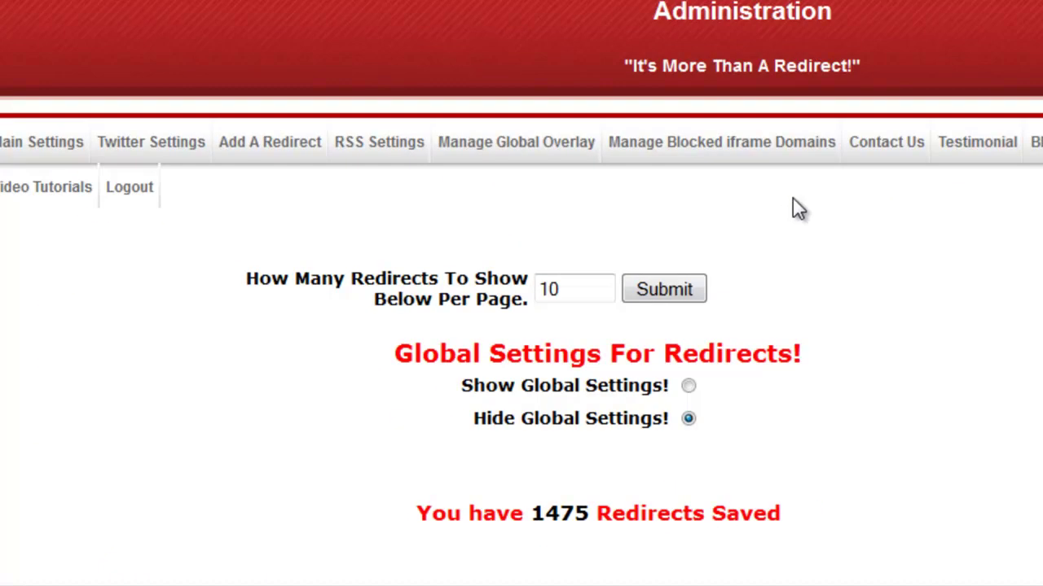
- Open the tryexit redirect with its main overlay disabled, trigger the exit overlay, and close it
scroll(797, 208, "down", 10)
scroll(253, 212, "up", 1)
left_click(239, 230)
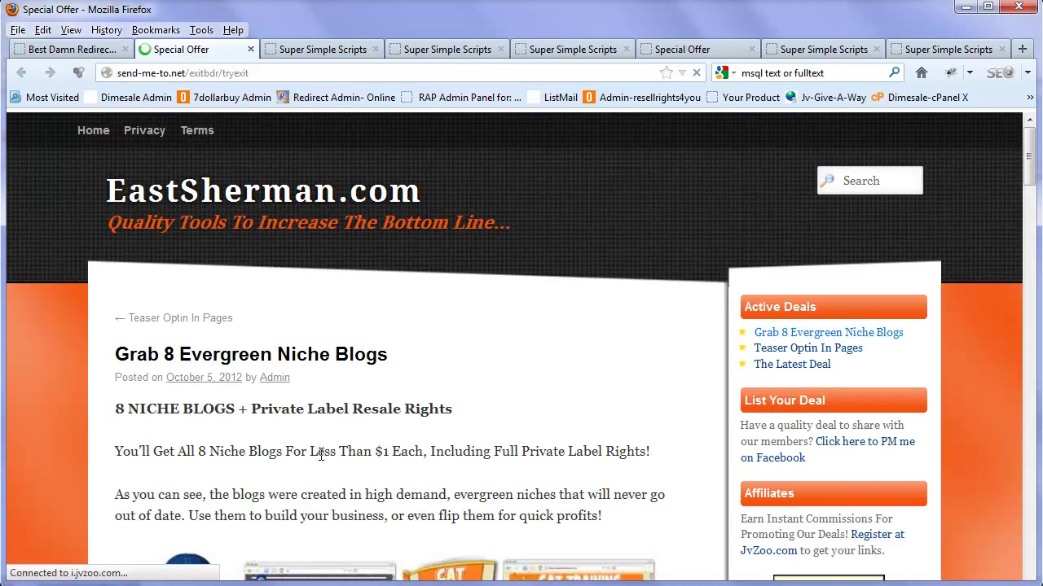
mouse_move(478, 112)
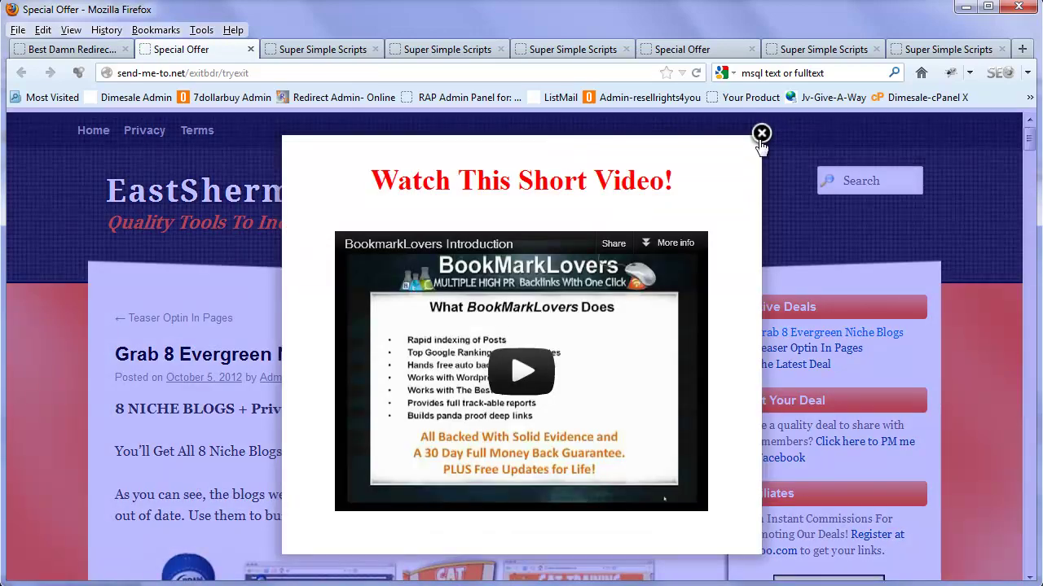
left_click(761, 134)
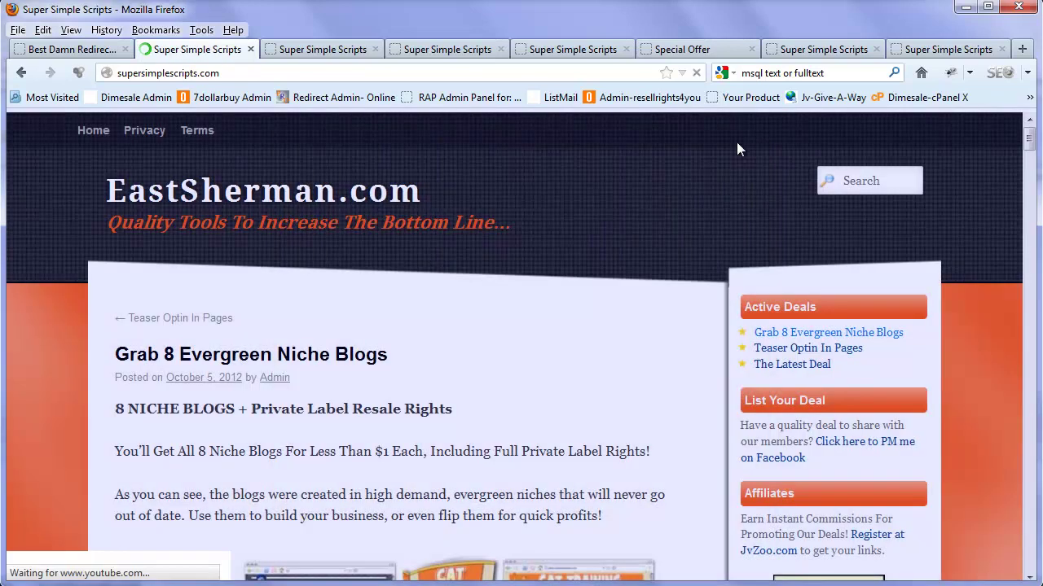
- Return to the admin page and re-enable the main overlay for the tryexit redirect
left_click(83, 52)
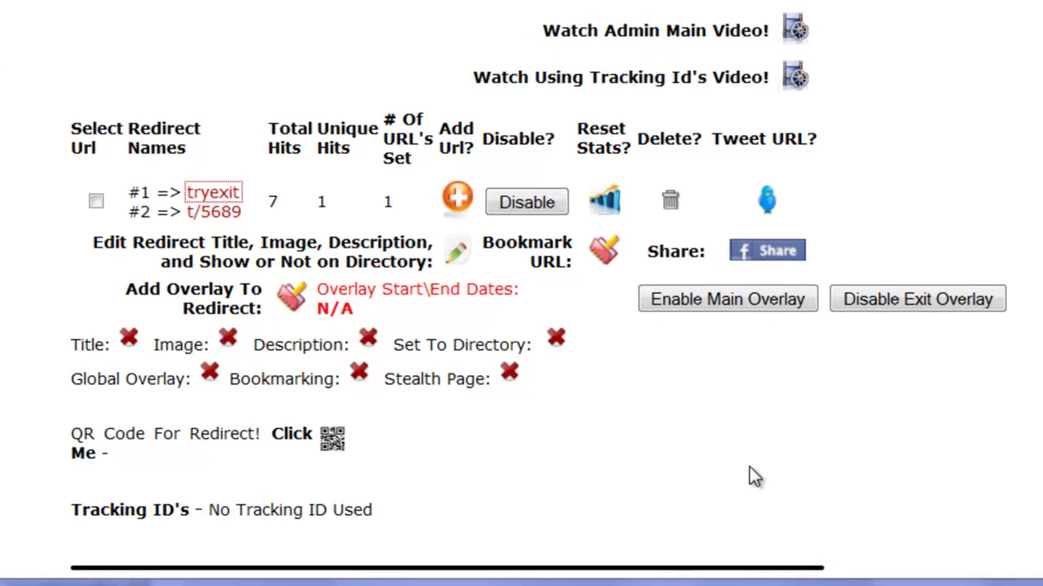
left_click(702, 307)
left_click(731, 222)
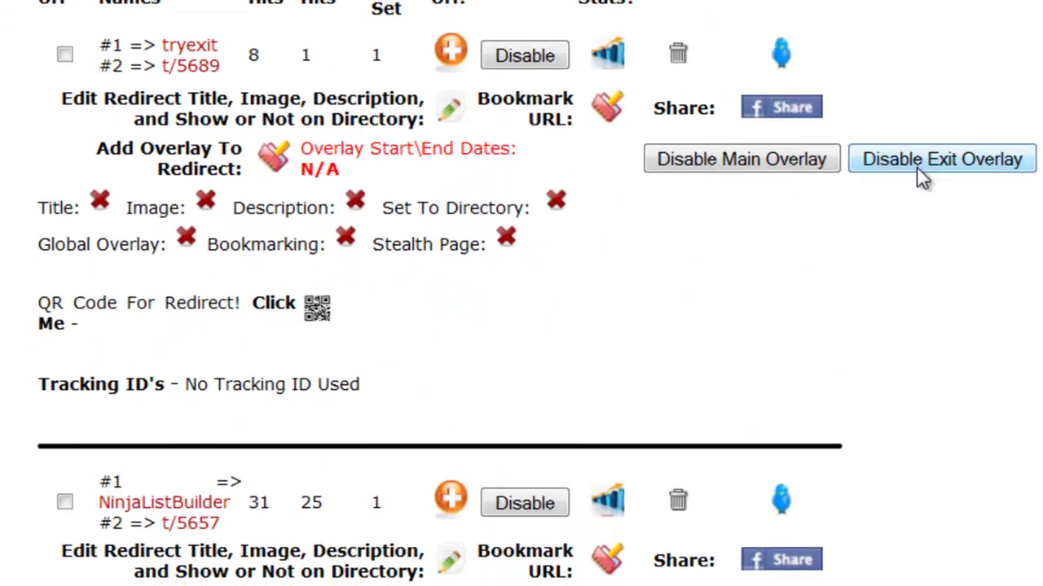
- Disable the exit overlay for the tryexit redirect
left_click(917, 165)
left_click(737, 208)
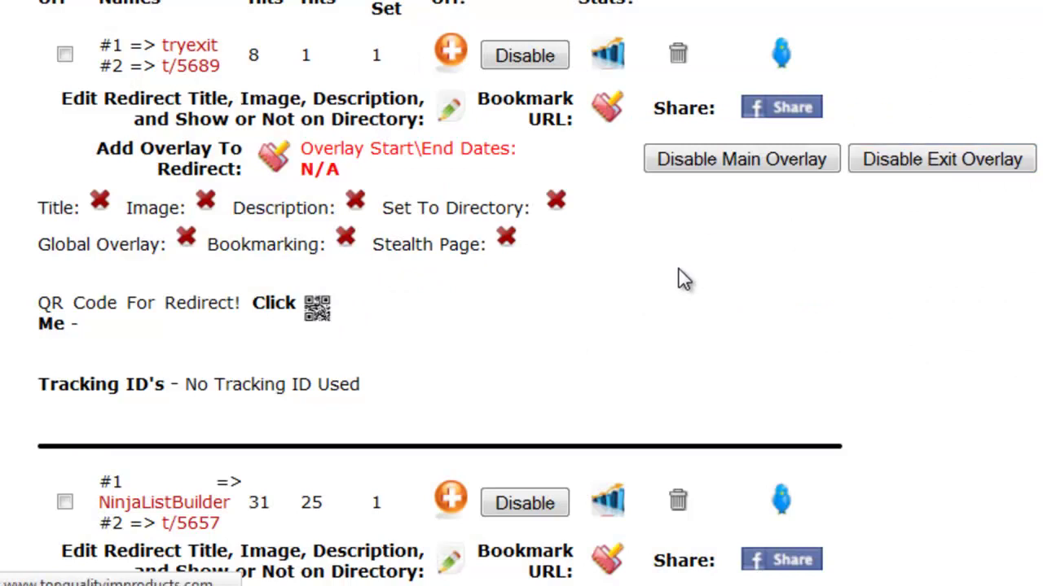
- Open the tryexit redirect with its exit overlay disabled to test it, and close the main overlay
scroll(673, 302, "down", 6)
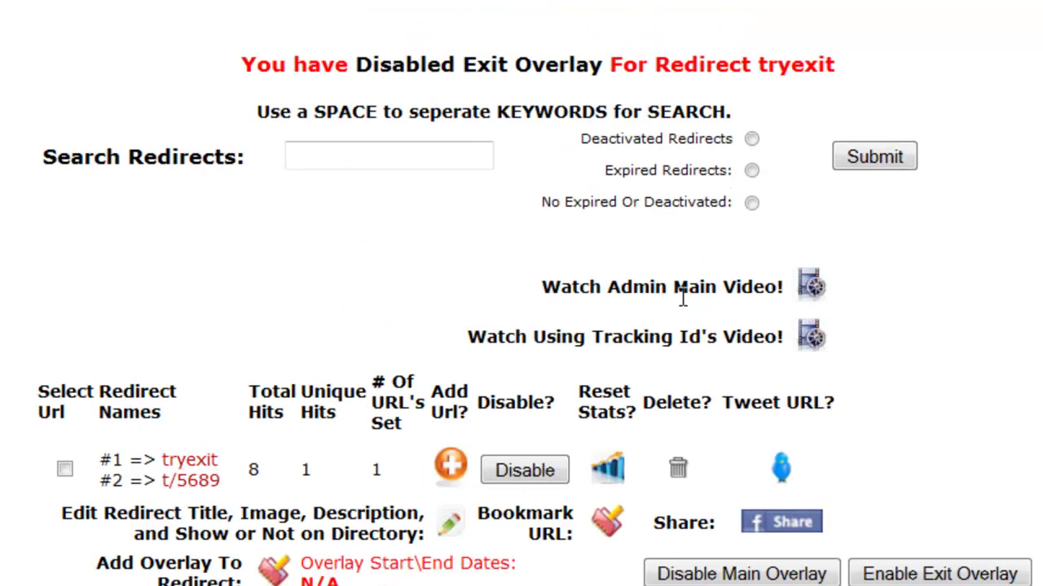
scroll(680, 295, "down", 3)
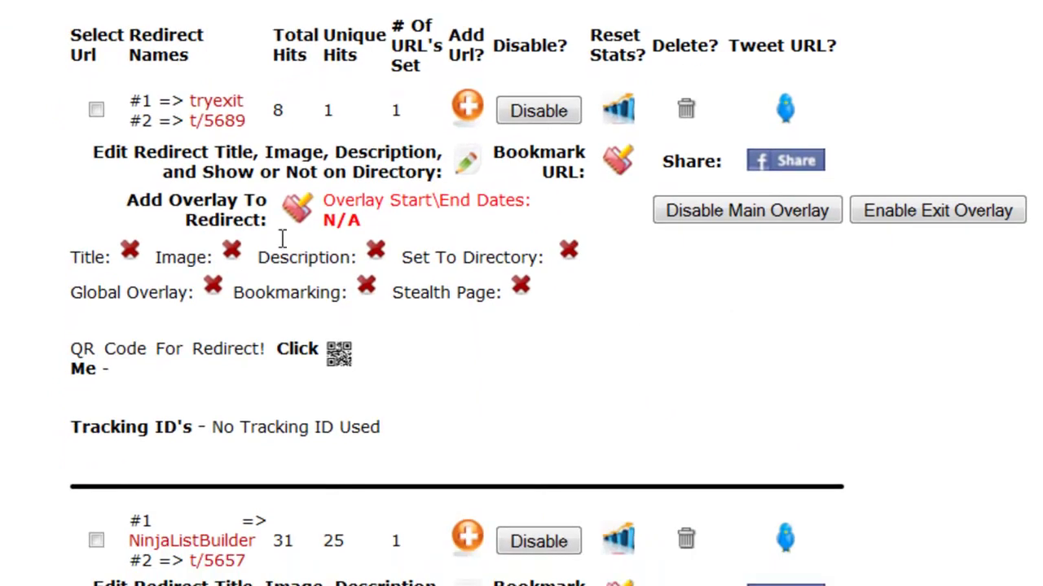
left_click(219, 105)
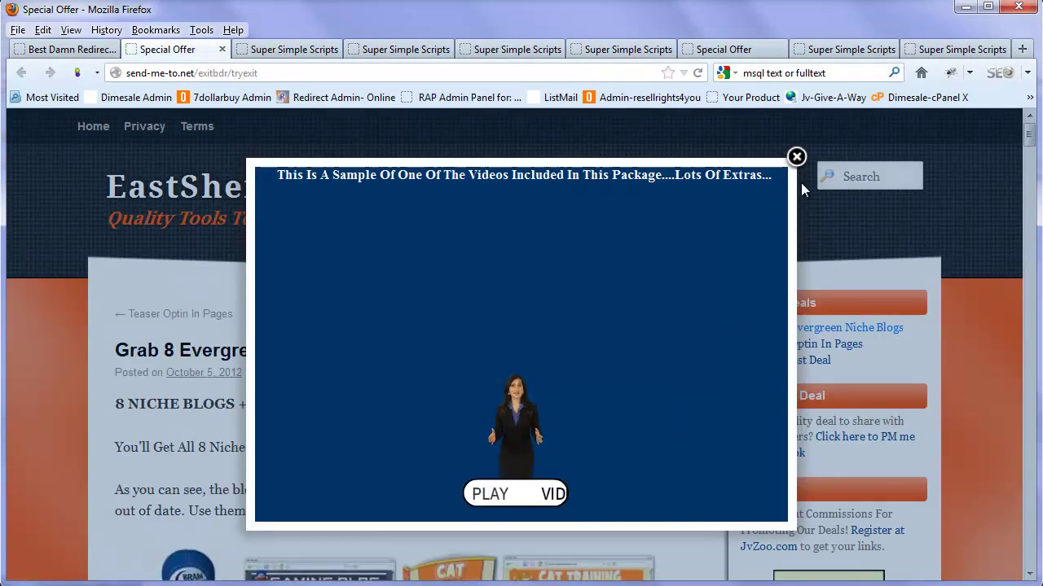
left_click(795, 158)
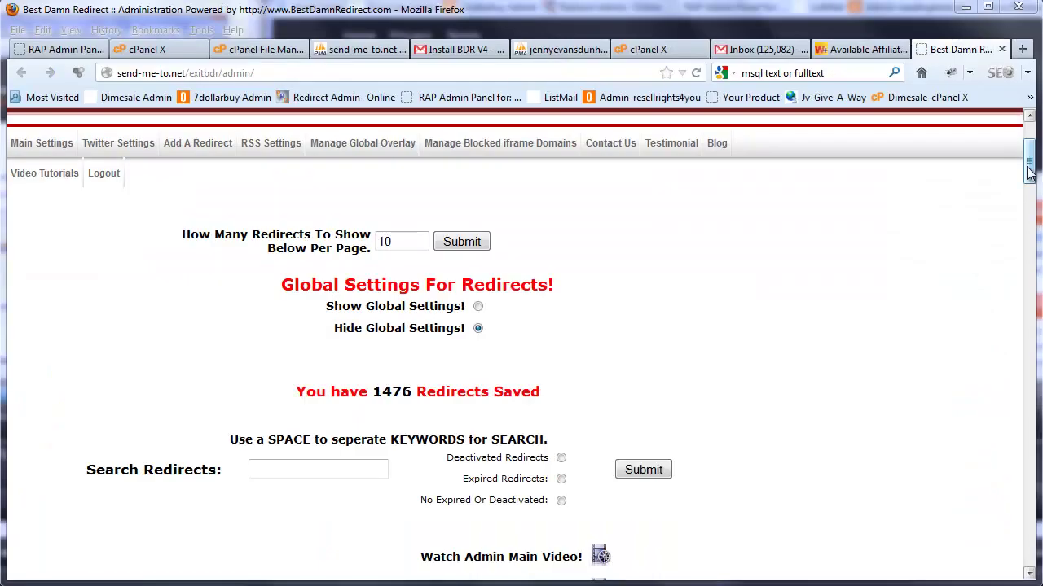
- Examine the status indicators and tracking ID entries of the NinjaListBuilder and Credibility redirects in the admin redirect list
left_click_drag(1028, 171, 1025, 248)
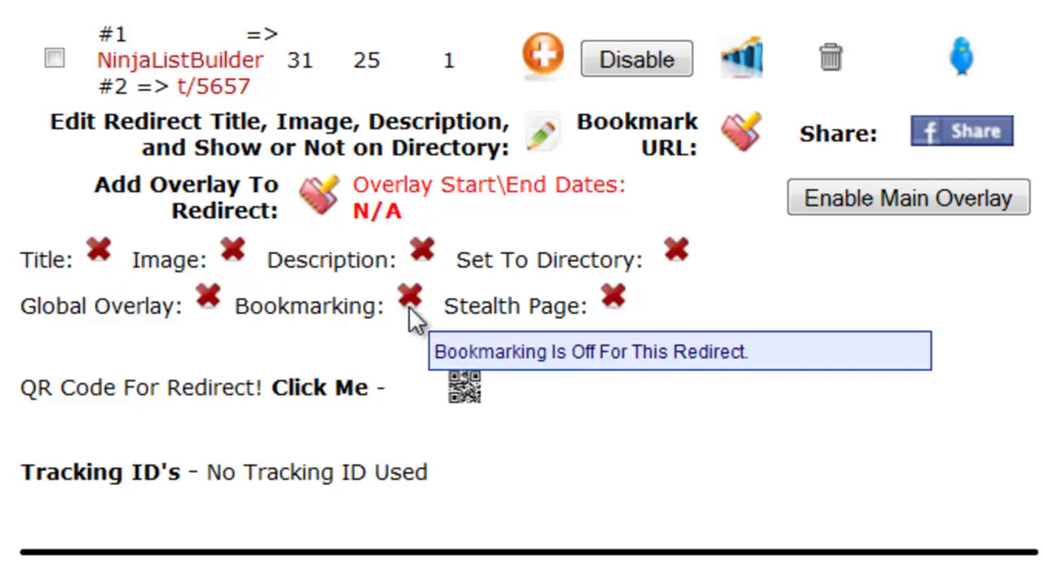
mouse_move(415, 312)
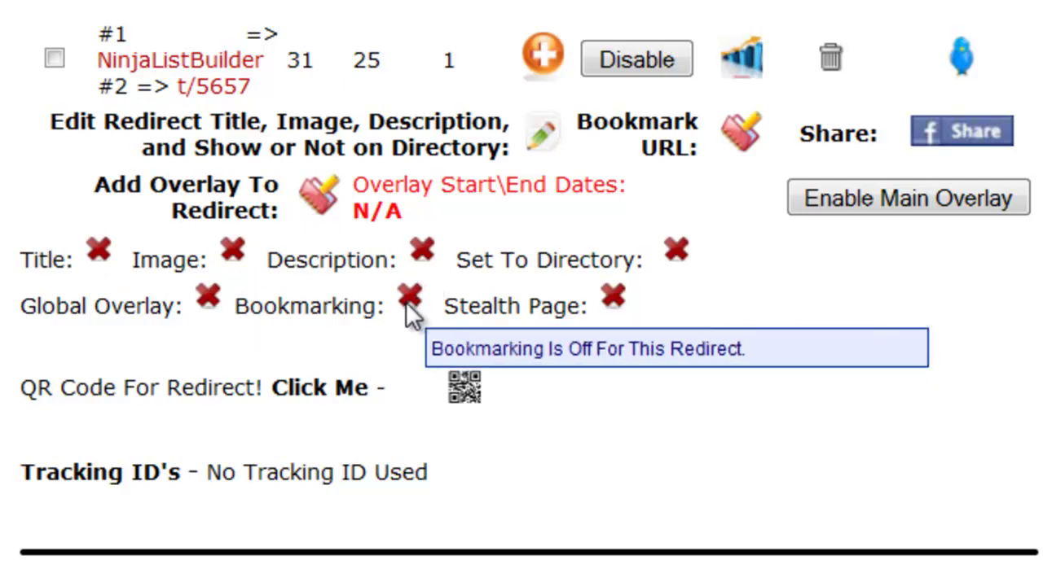
left_click_drag(208, 472, 427, 476)
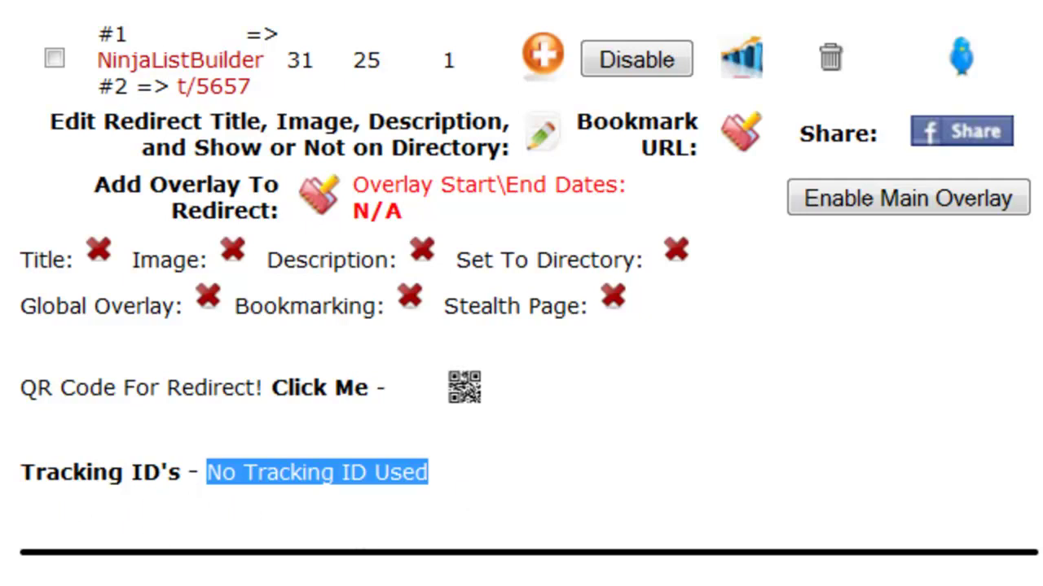
scroll(521, 294, "up", 15)
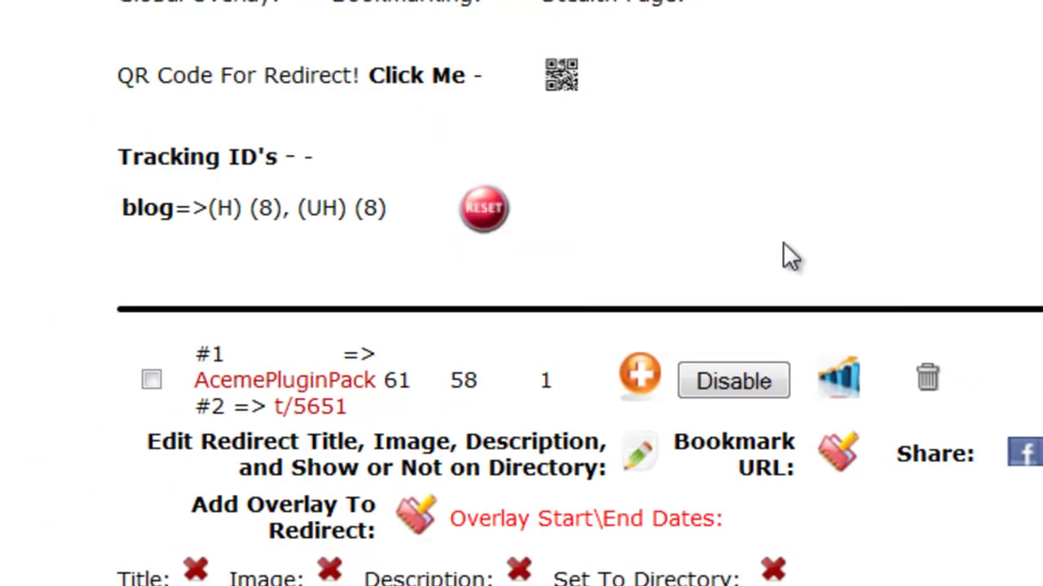
scroll(785, 225, "up", 5)
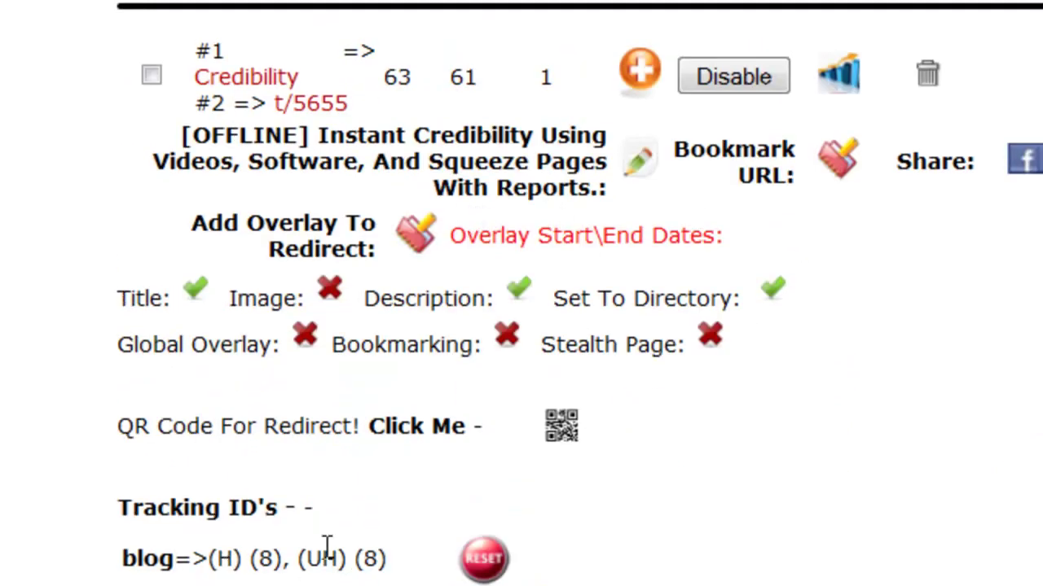